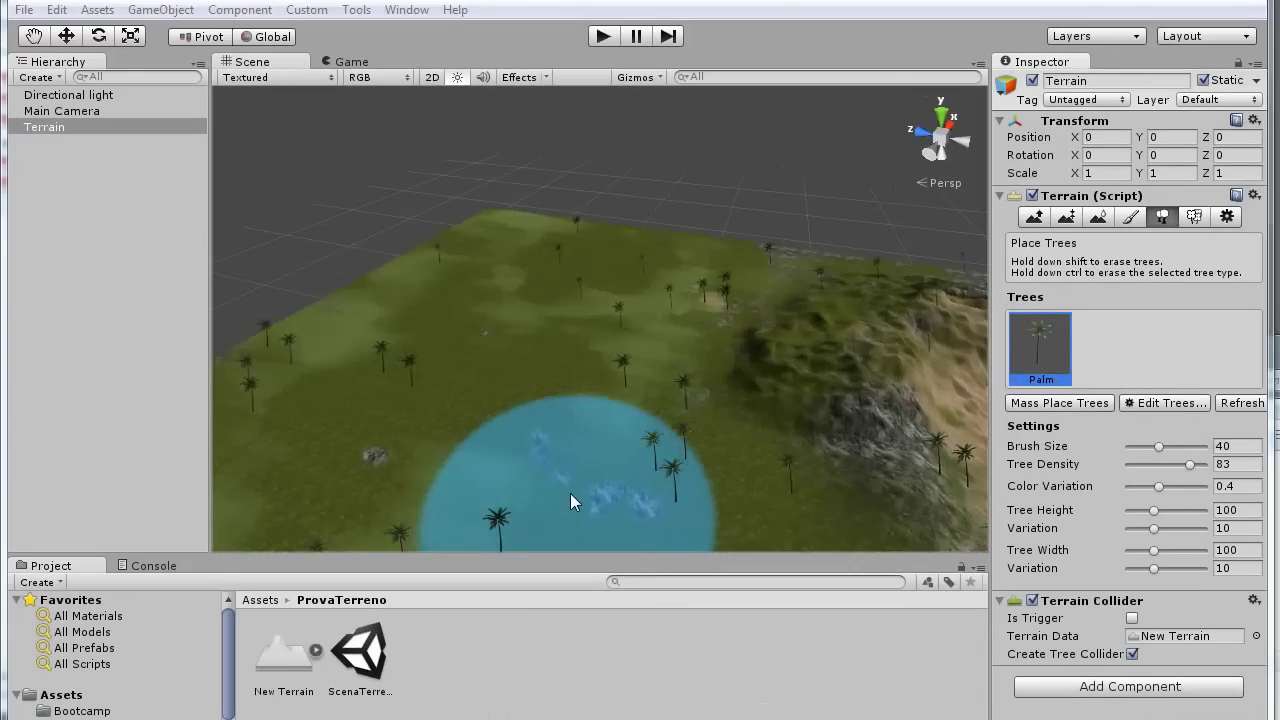
Pan the Scene view across the palm-dotted grassland to survey the terrain
{"action": "mouse_move", "coordinate": [628, 398]}
{"action": "middle_mouse_down"}
{"action": "mouse_move", "coordinate": [652, 366]}
{"action": "mouse_move", "coordinate": [654, 417]}
{"action": "mouse_move", "coordinate": [678, 406]}
{"action": "middle_mouse_up"}
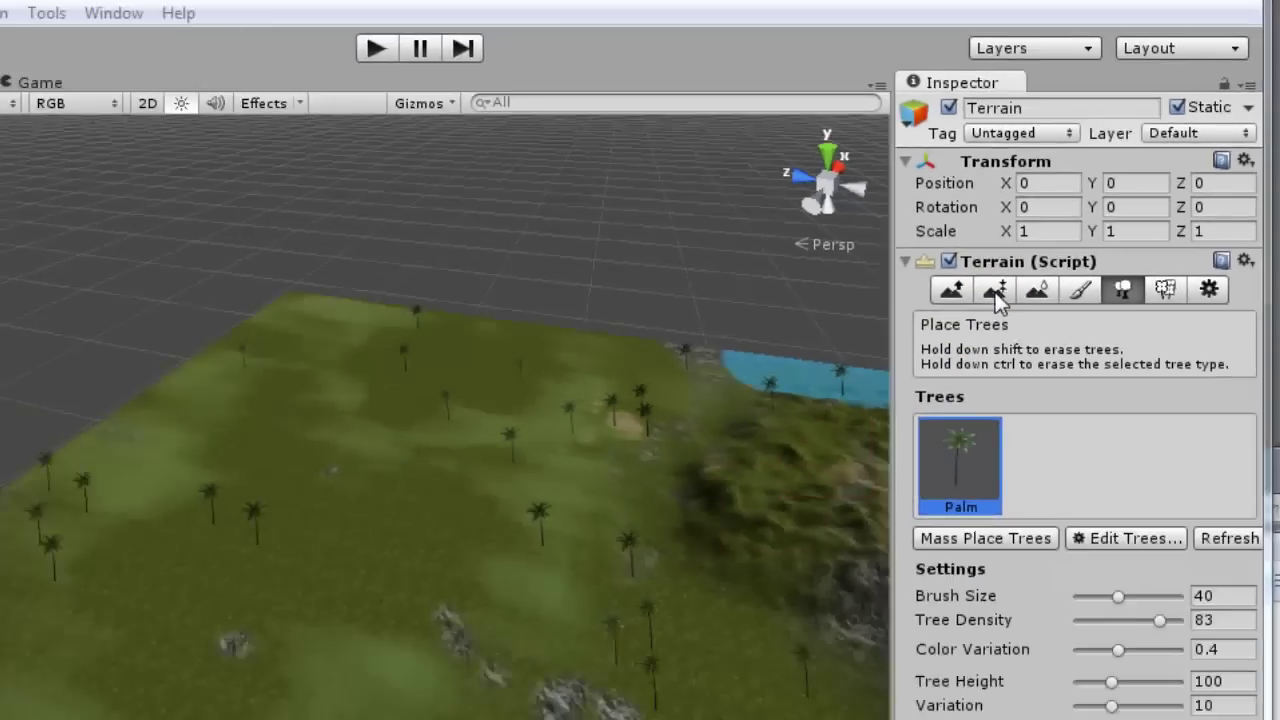
Switch to the Paint Height tool and bring its target height down to 0
{"action": "left_click", "coordinate": [706, 584]}
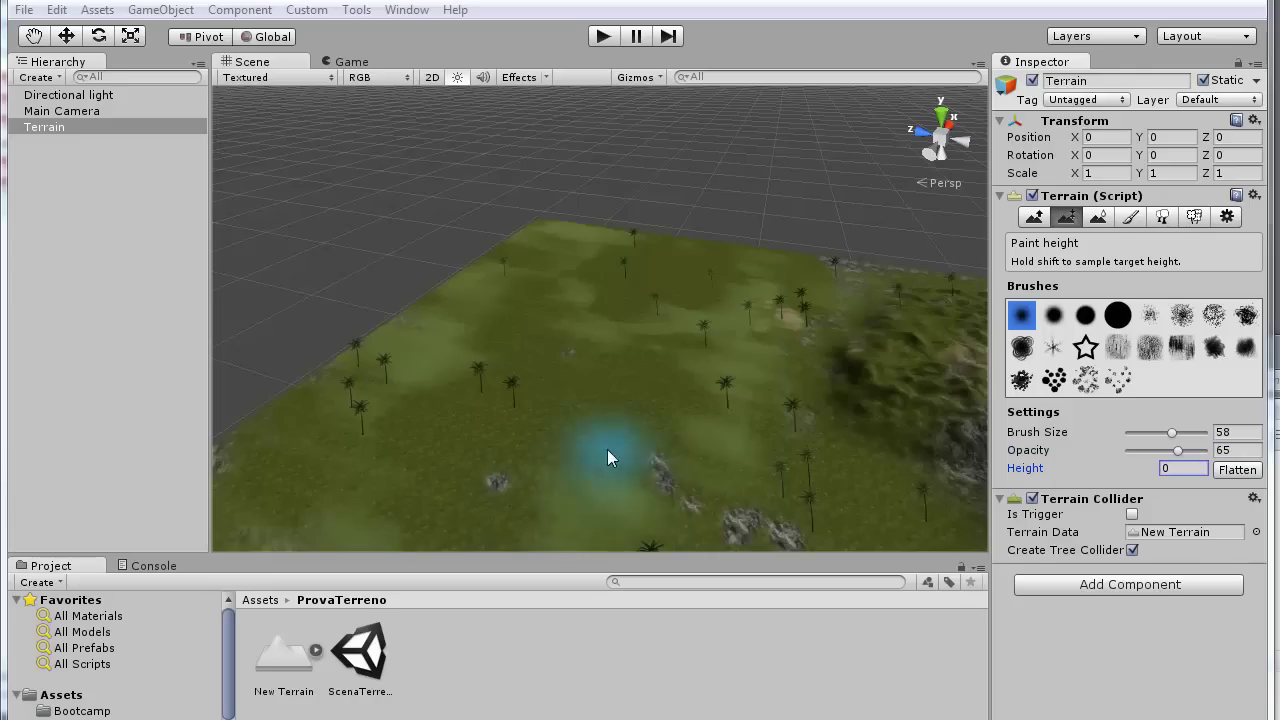
{"action": "left_click_drag", "start_coordinate": [1040, 468], "coordinate": [1035, 485]}
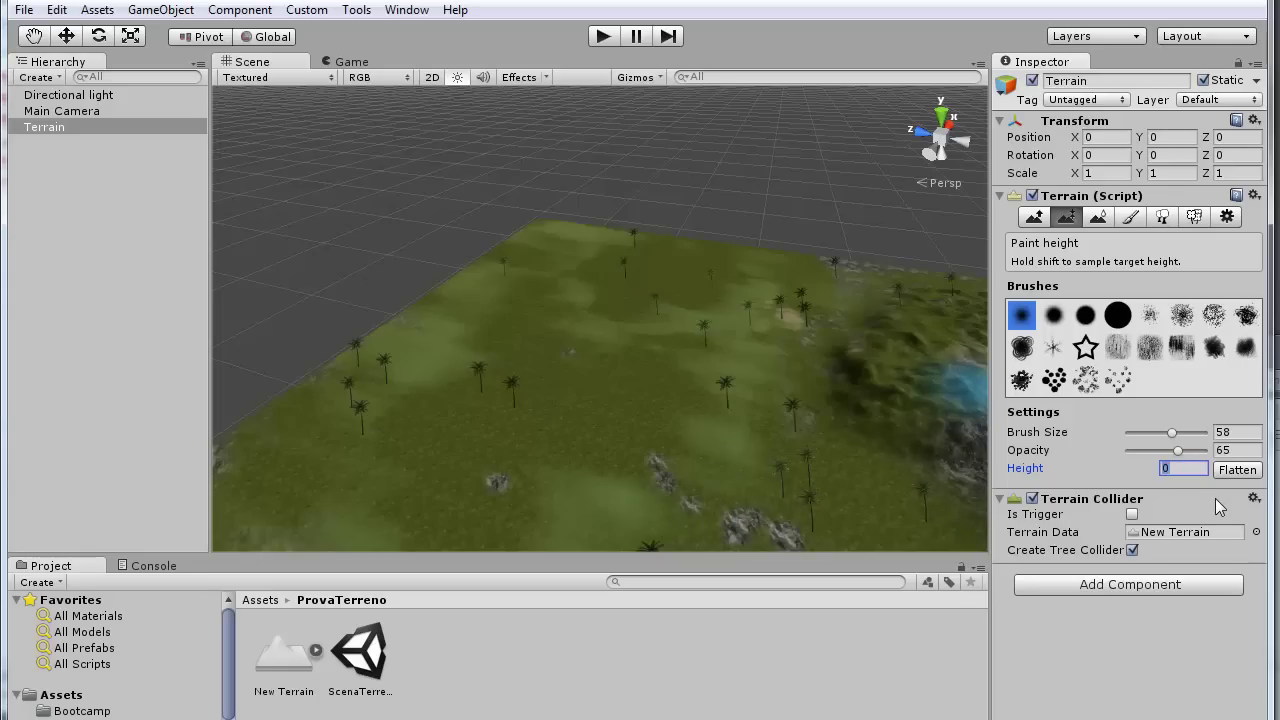
Enter target height 30 and paint the foreground terrain, leaving a dark pit with a rim
{"action": "type", "text": "30"}
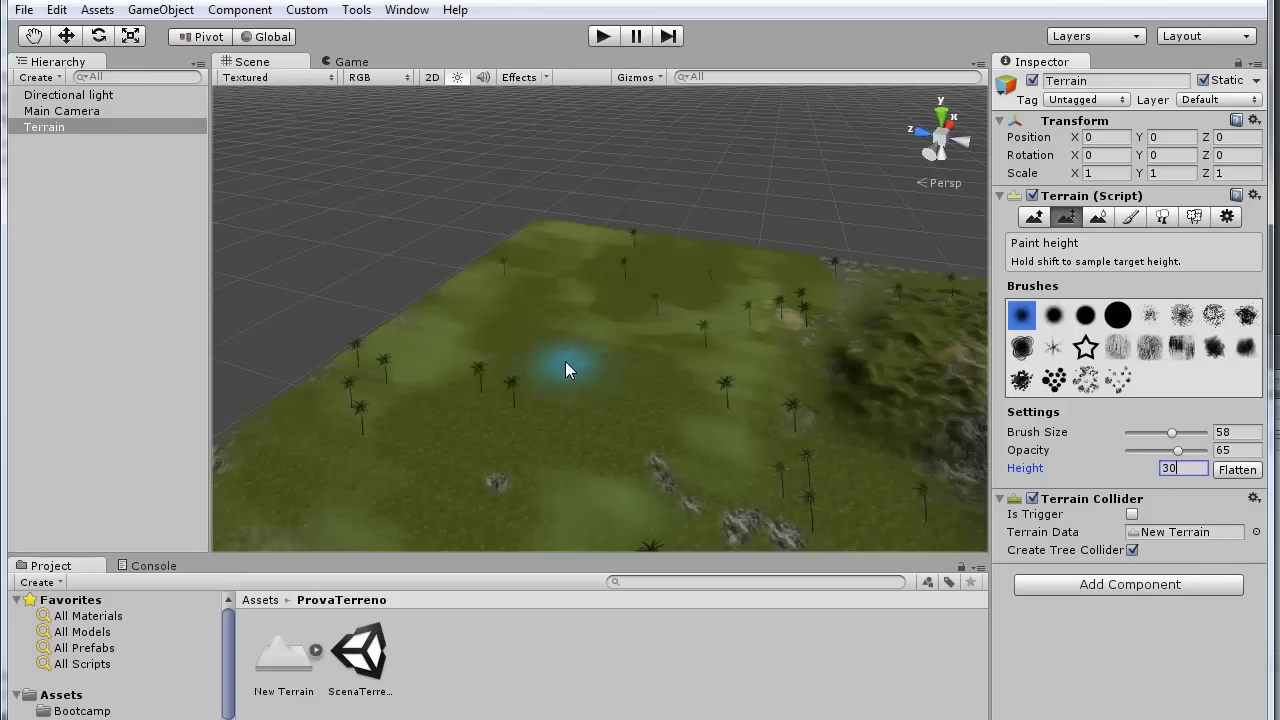
{"action": "mouse_move", "coordinate": [538, 357]}
{"action": "left_mouse_down"}
{"action": "mouse_move", "coordinate": [586, 372]}
{"action": "mouse_move", "coordinate": [544, 377]}
{"action": "mouse_move", "coordinate": [582, 384]}
{"action": "left_mouse_up"}
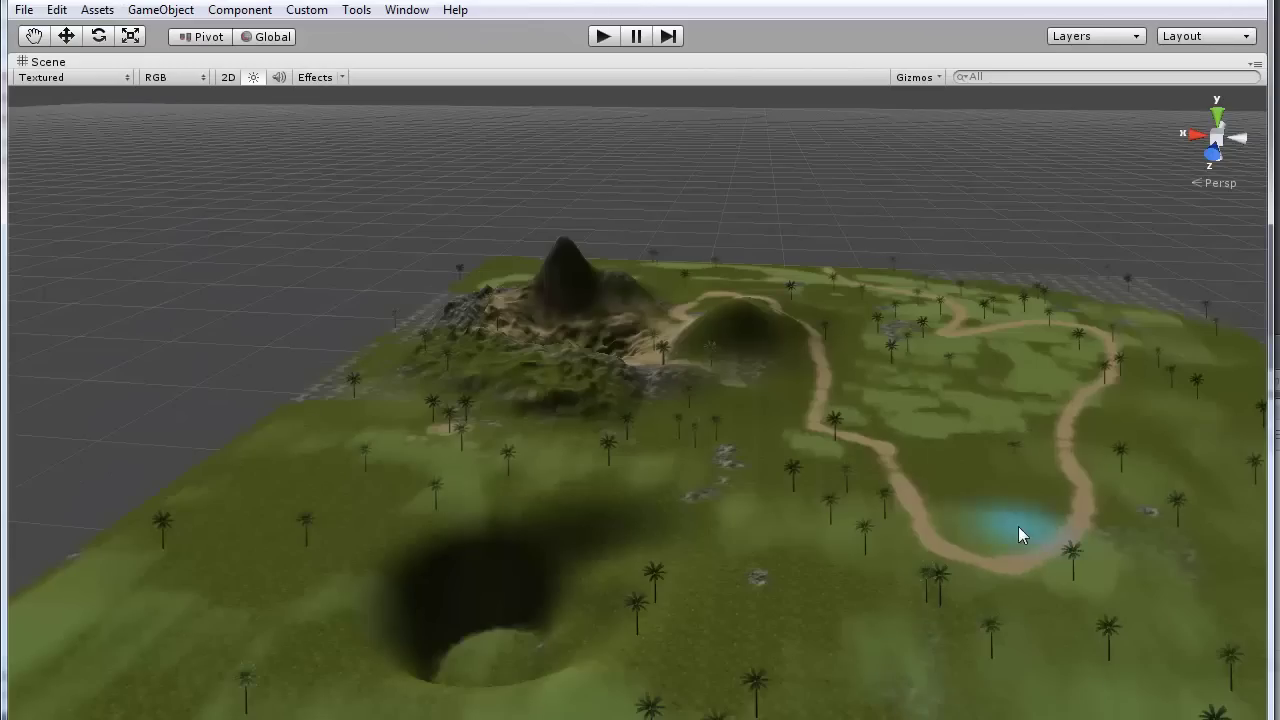
Un-maximize the Scene view to restore the editor layout, and select the Raise/Lower Terrain tool
{"action": "left_click", "coordinate": [1256, 65]}
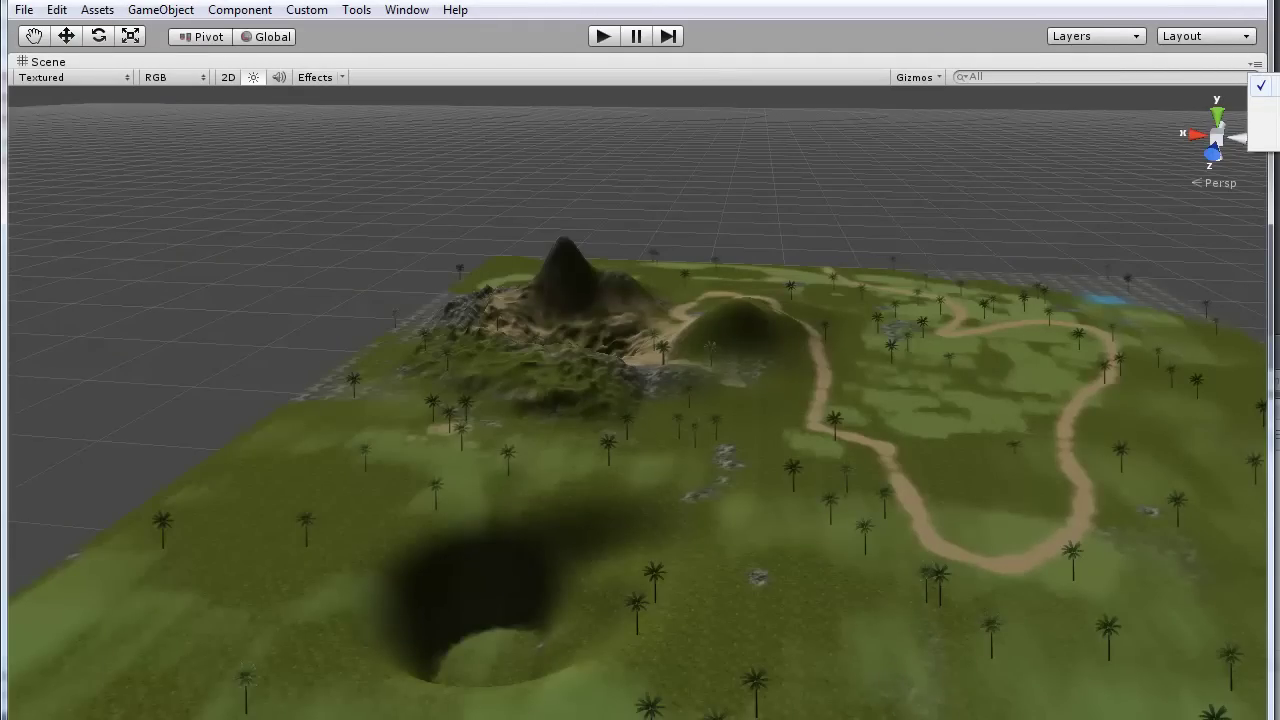
{"action": "left_click", "coordinate": [1261, 85]}
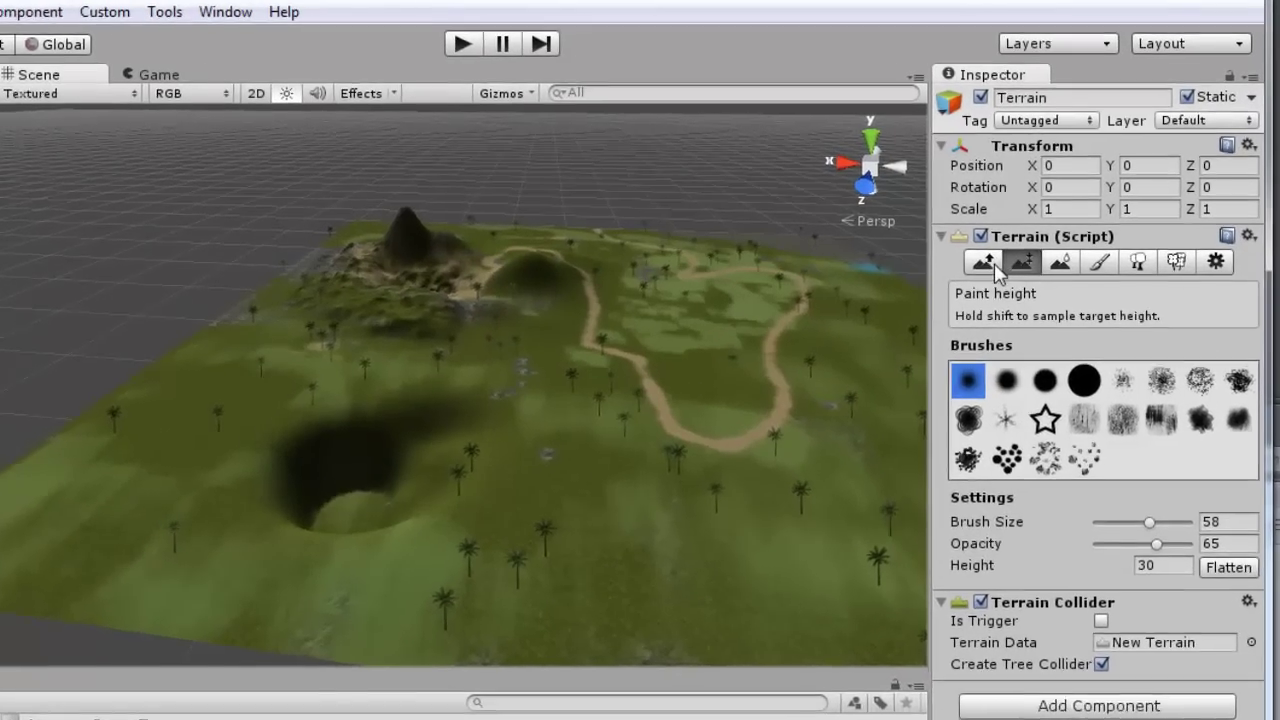
{"action": "left_click", "coordinate": [1040, 216]}
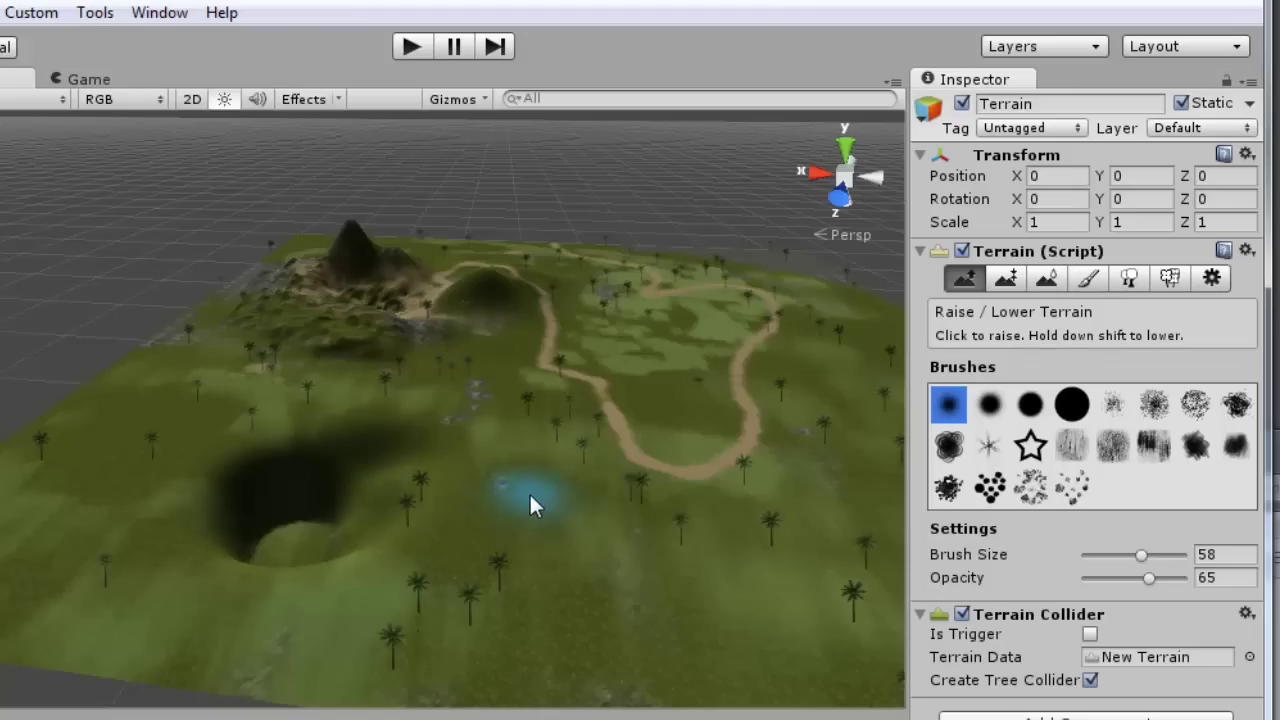
Return to Paint Height, undo the stroke beside the pit, and set target height to 50
{"action": "key", "text": "F2"}
{"action": "left_click_drag", "start_coordinate": [567, 485], "coordinate": [131, 522]}
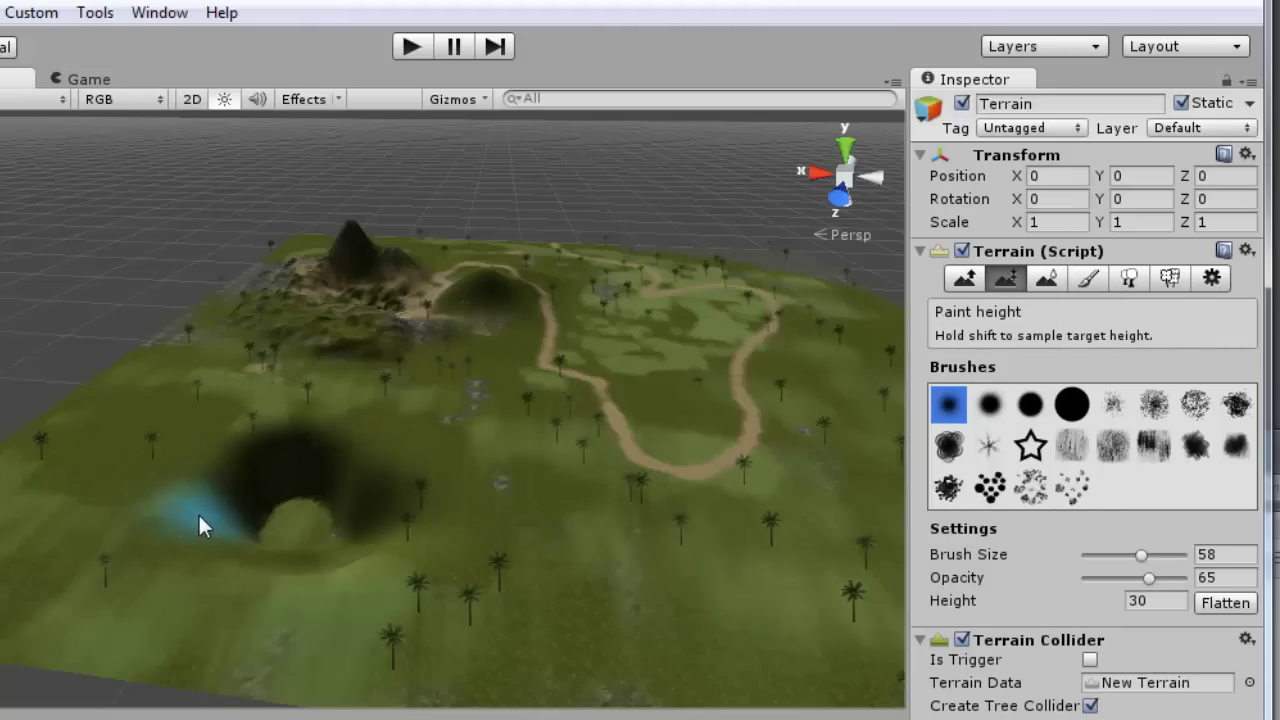
{"action": "key", "text": "ctrl+z"}
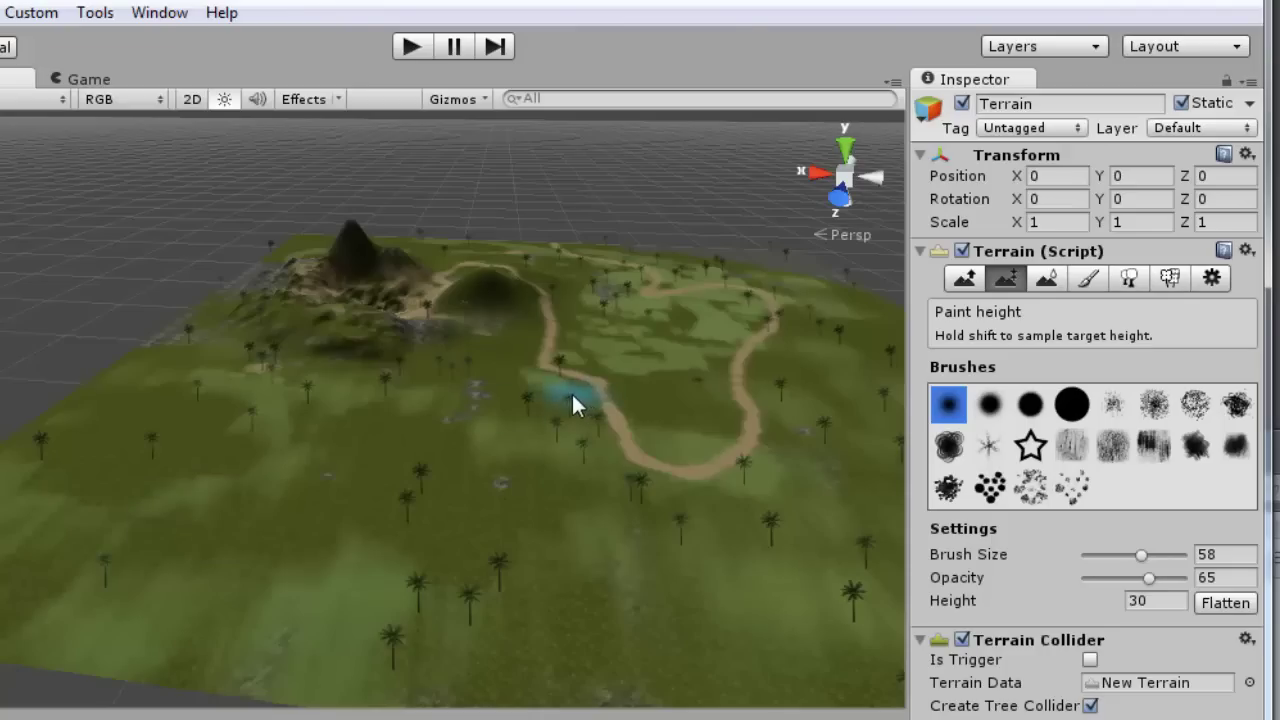
{"action": "left_click", "coordinate": [1135, 600]}
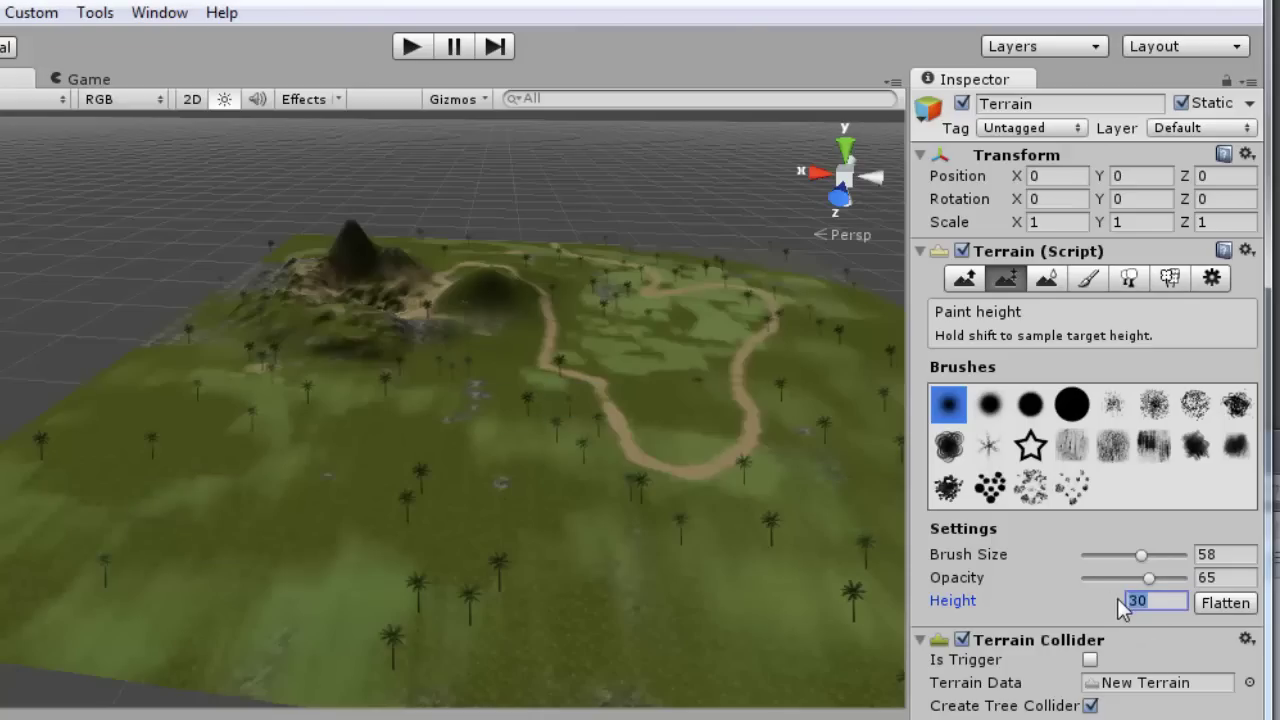
{"action": "type", "text": "50"}
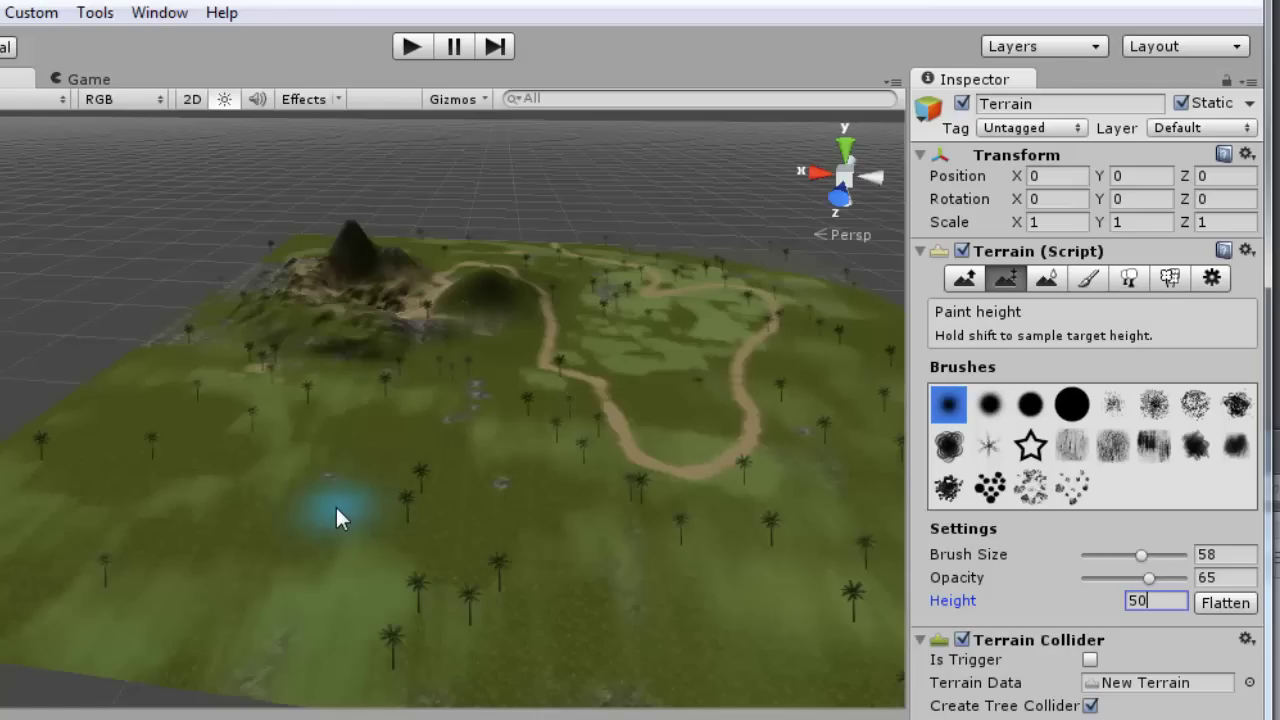
Undo a test patch painted at height 50 and raise the target height to 70
{"action": "mouse_move", "coordinate": [336, 508]}
{"action": "left_mouse_down"}
{"action": "mouse_move", "coordinate": [169, 535]}
{"action": "mouse_move", "coordinate": [287, 530]}
{"action": "left_mouse_up"}
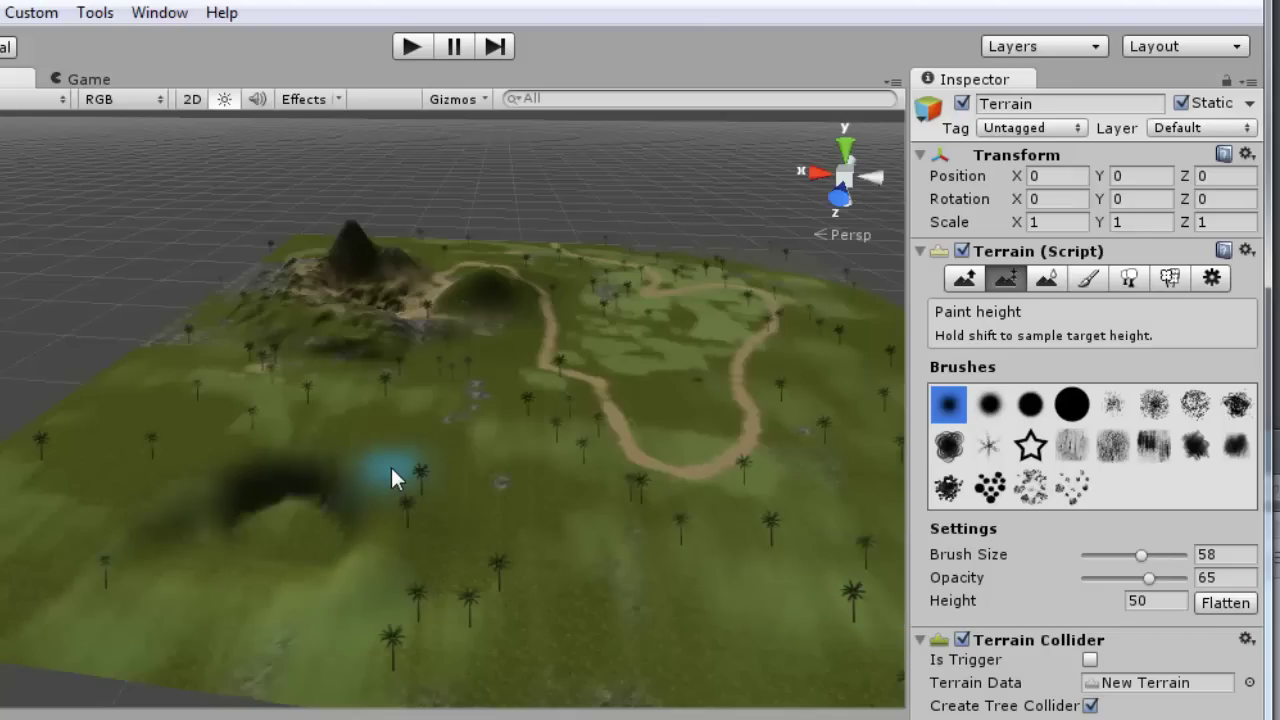
{"action": "key", "text": "ctrl+z"}
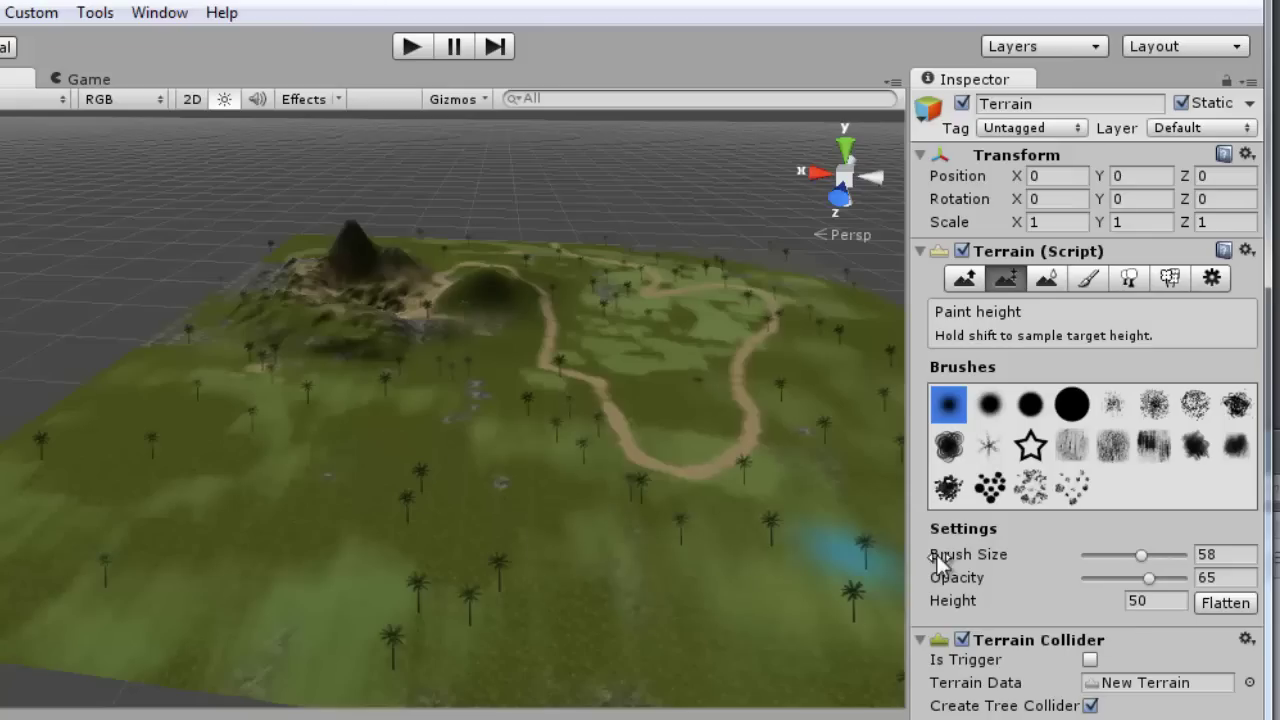
{"action": "left_click", "coordinate": [1159, 603]}
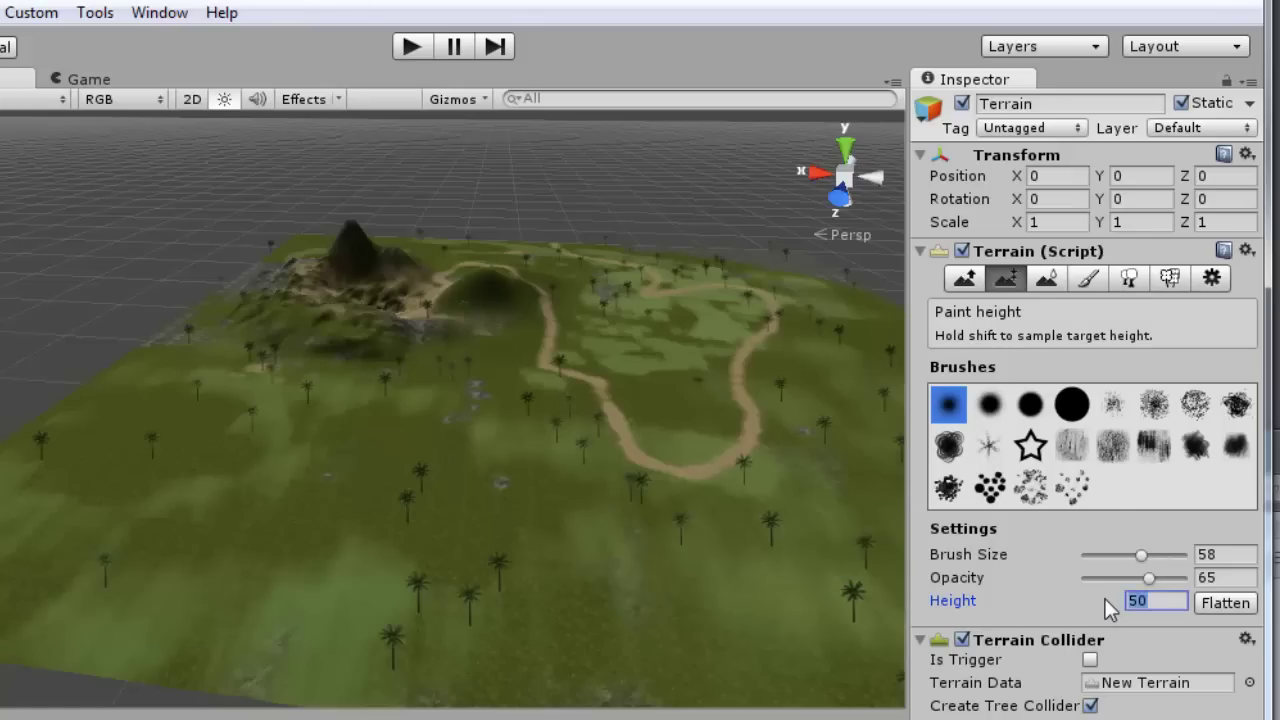
{"action": "type", "text": "70"}
{"action": "left_click", "coordinate": [314, 526]}
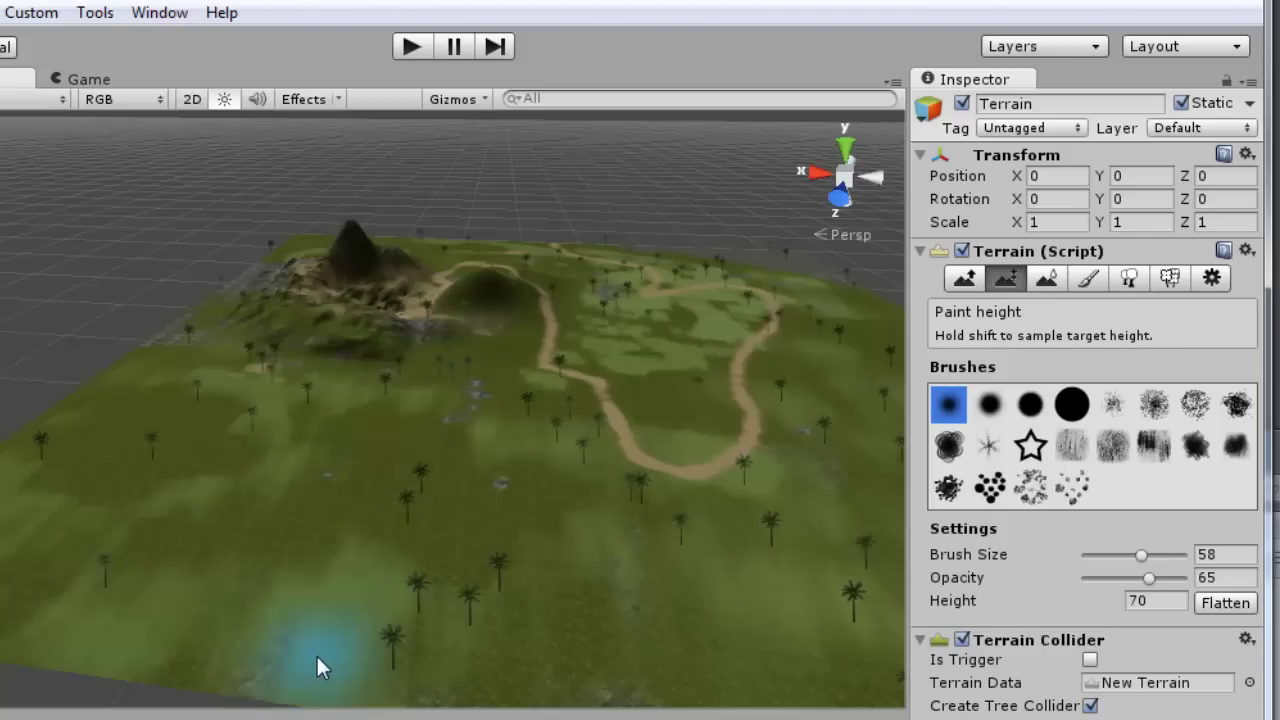
Reframe the whole terrain and raise a flat-topped plateau at height 90 in the lower-left foreground
{"action": "middle_click_drag", "start_coordinate": [318, 660], "coordinate": [304, 518]}
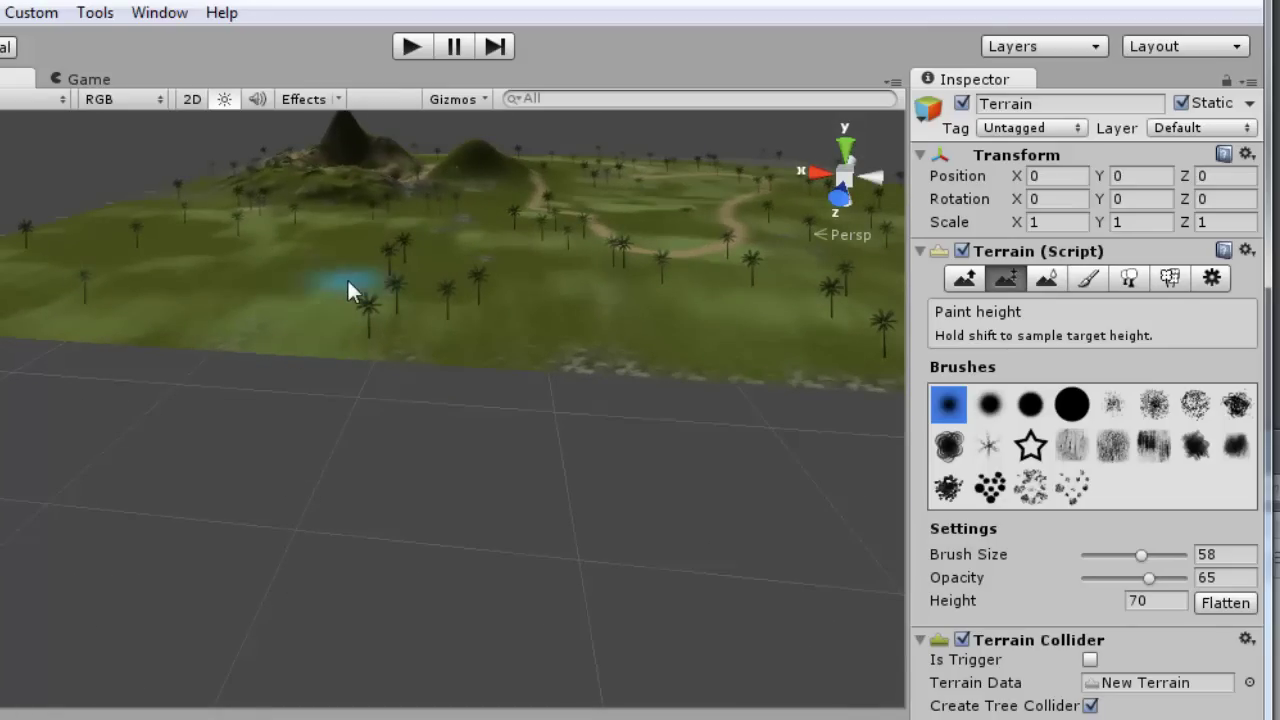
{"action": "mouse_move", "coordinate": [347, 277]}
{"action": "middle_mouse_down"}
{"action": "mouse_move", "coordinate": [350, 265]}
{"action": "mouse_move", "coordinate": [346, 517]}
{"action": "middle_mouse_up"}
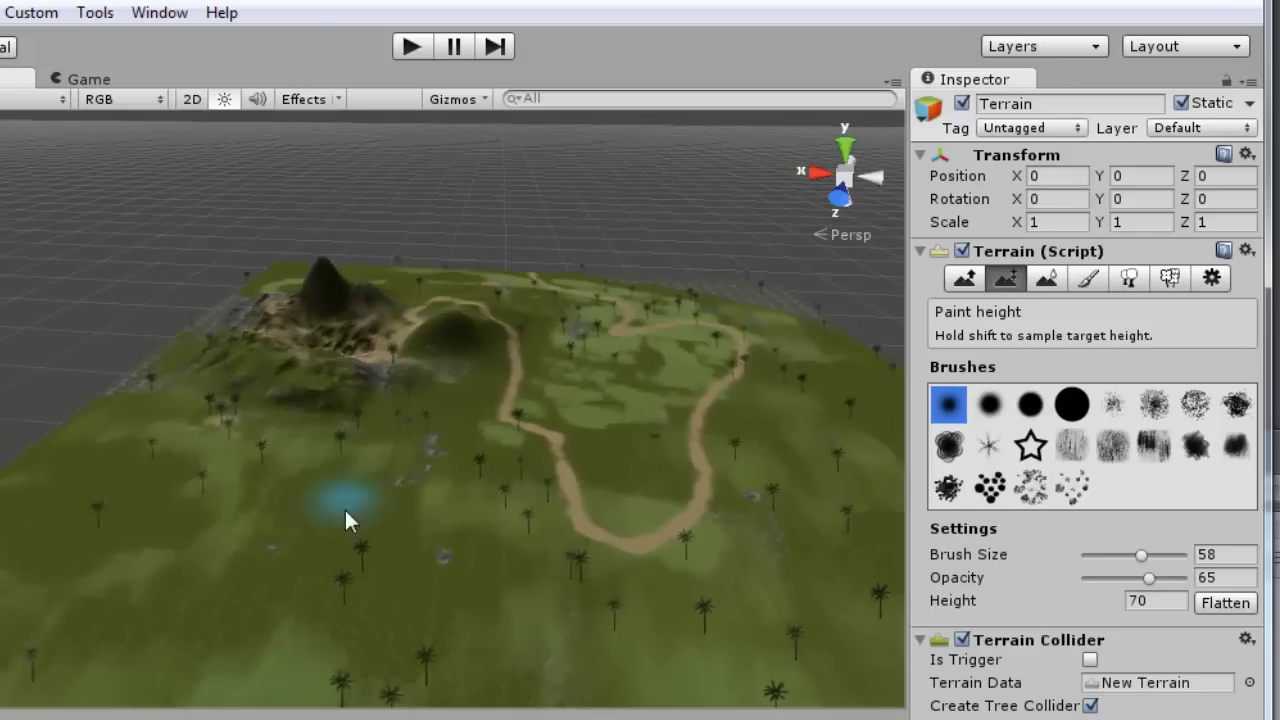
{"action": "left_click_drag", "start_coordinate": [953, 600], "coordinate": [1033, 707]}
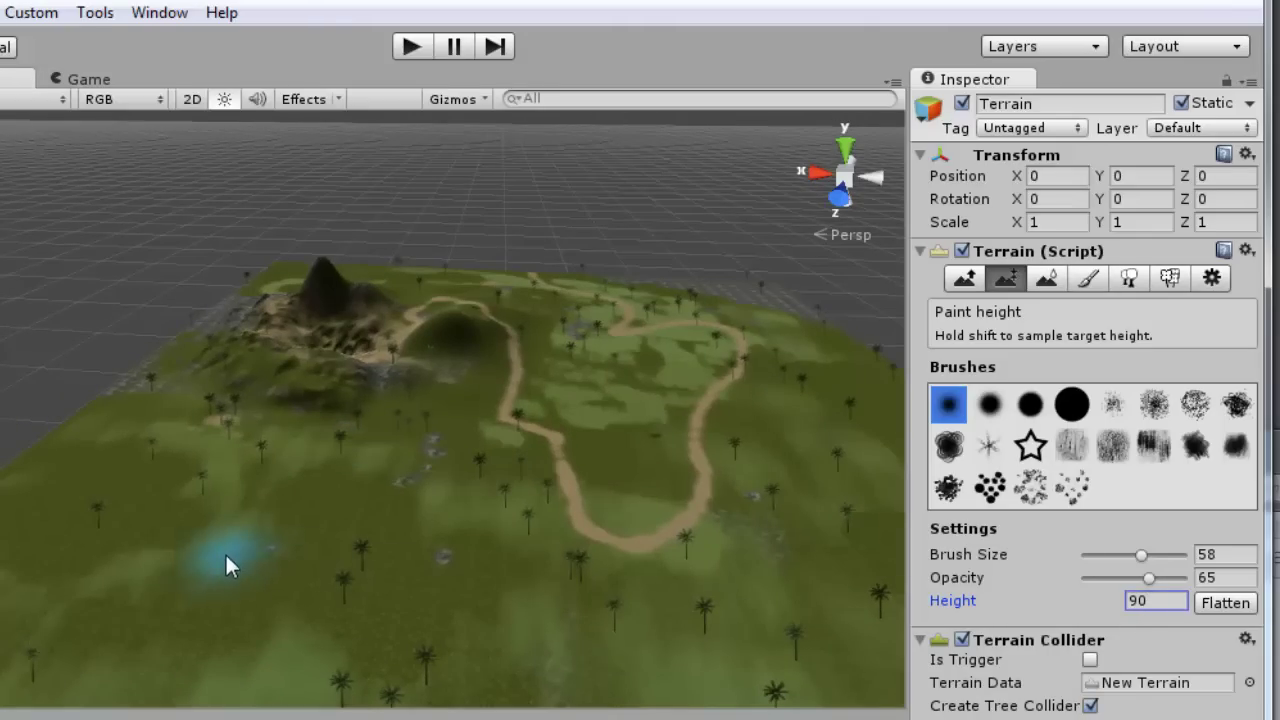
{"action": "mouse_move", "coordinate": [195, 585]}
{"action": "left_mouse_down"}
{"action": "mouse_move", "coordinate": [208, 560]}
{"action": "mouse_move", "coordinate": [232, 560]}
{"action": "left_mouse_up"}
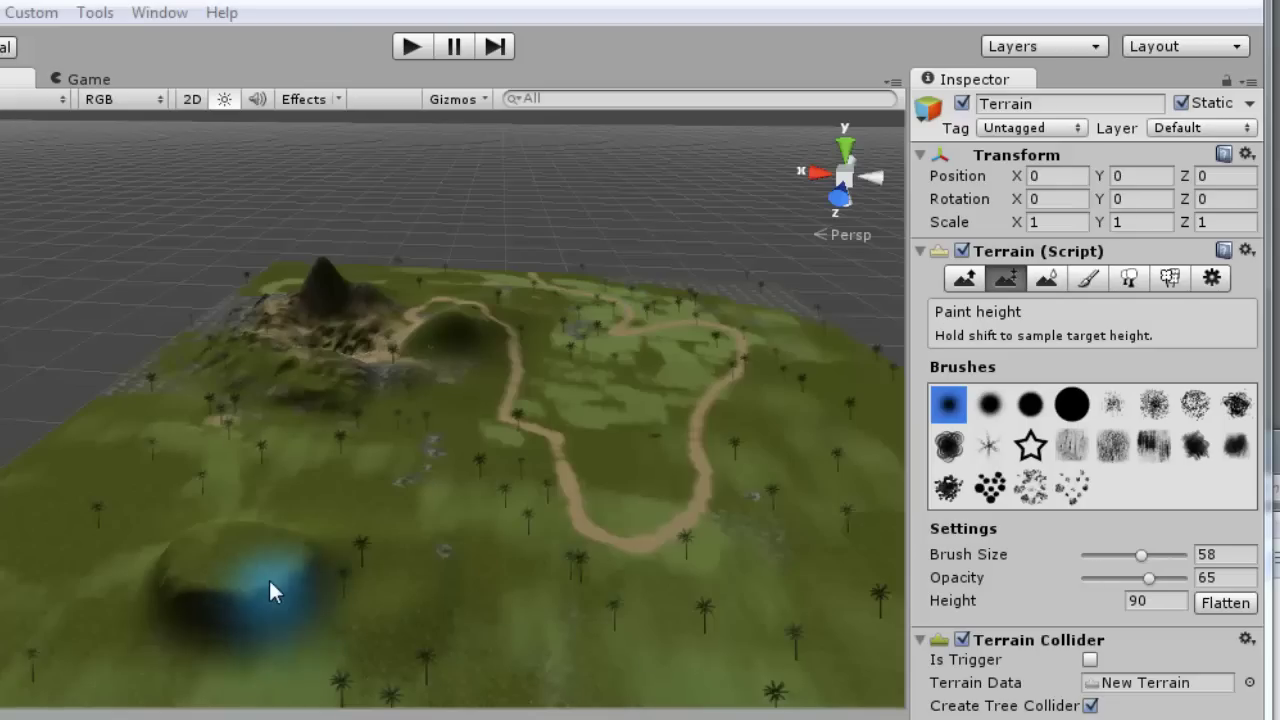
{"action": "left_click", "coordinate": [1151, 601]}
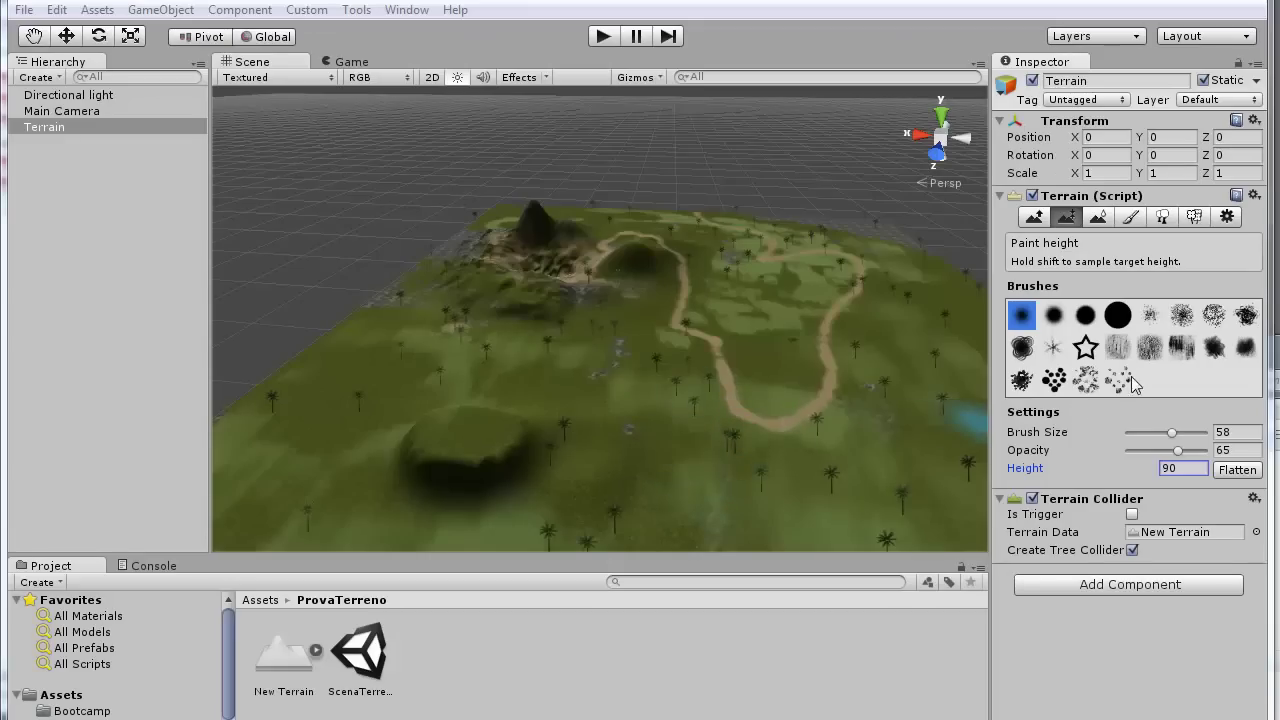
Pick the streaky textured brush shape for height painting and select the Height value
{"action": "left_click", "coordinate": [1120, 348]}
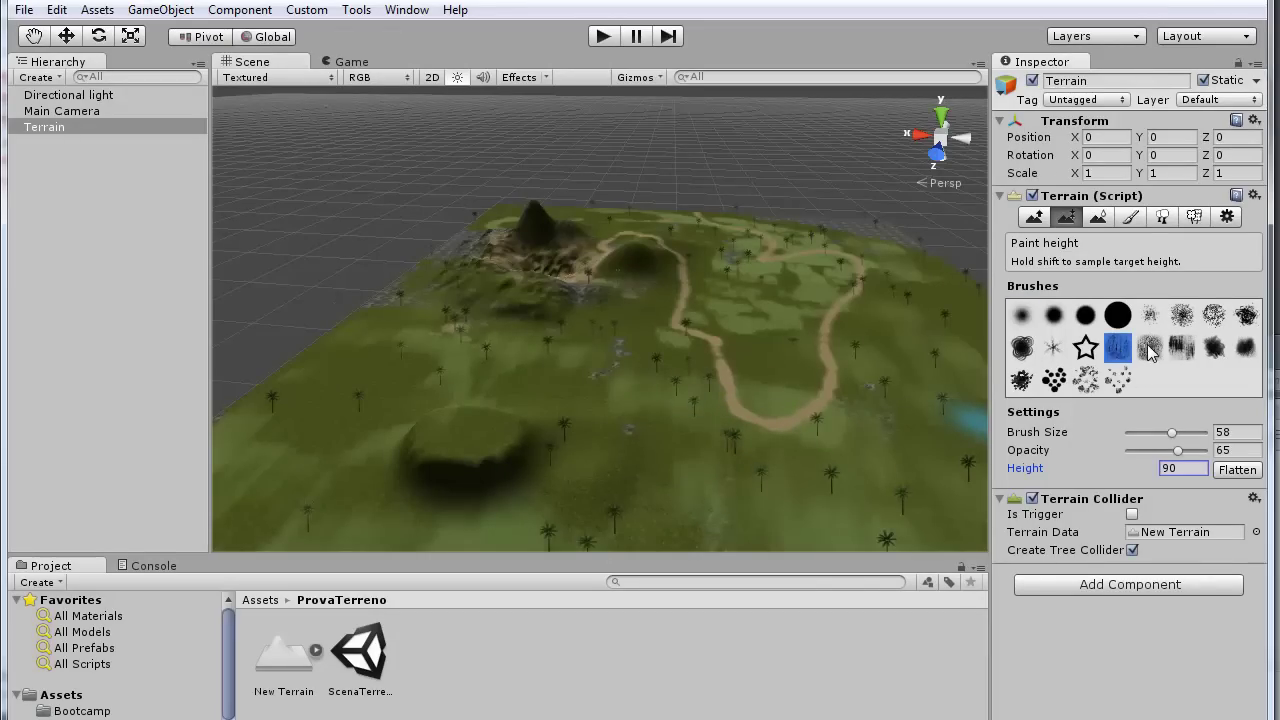
{"action": "left_click", "coordinate": [1150, 350]}
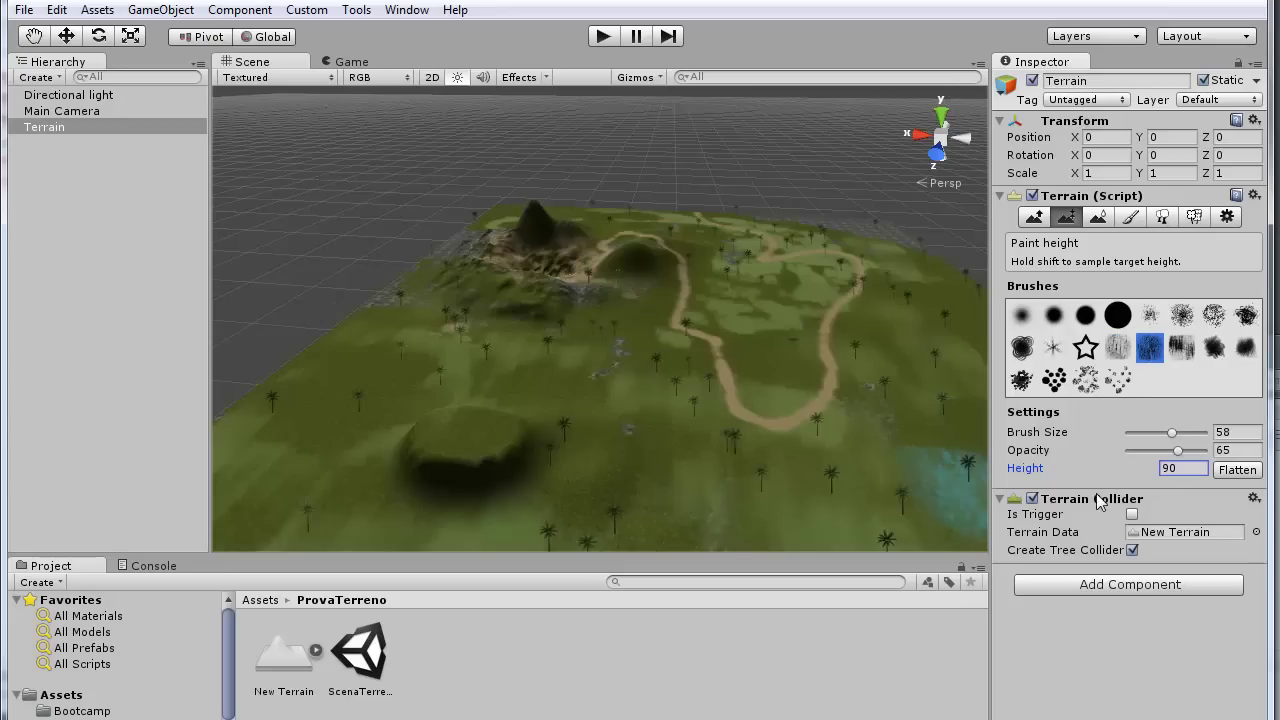
{"action": "double_click", "coordinate": [1181, 468]}
Set target height 67 and brush size 14, then paint a small ringed patch up close
{"action": "type", "text": "67"}
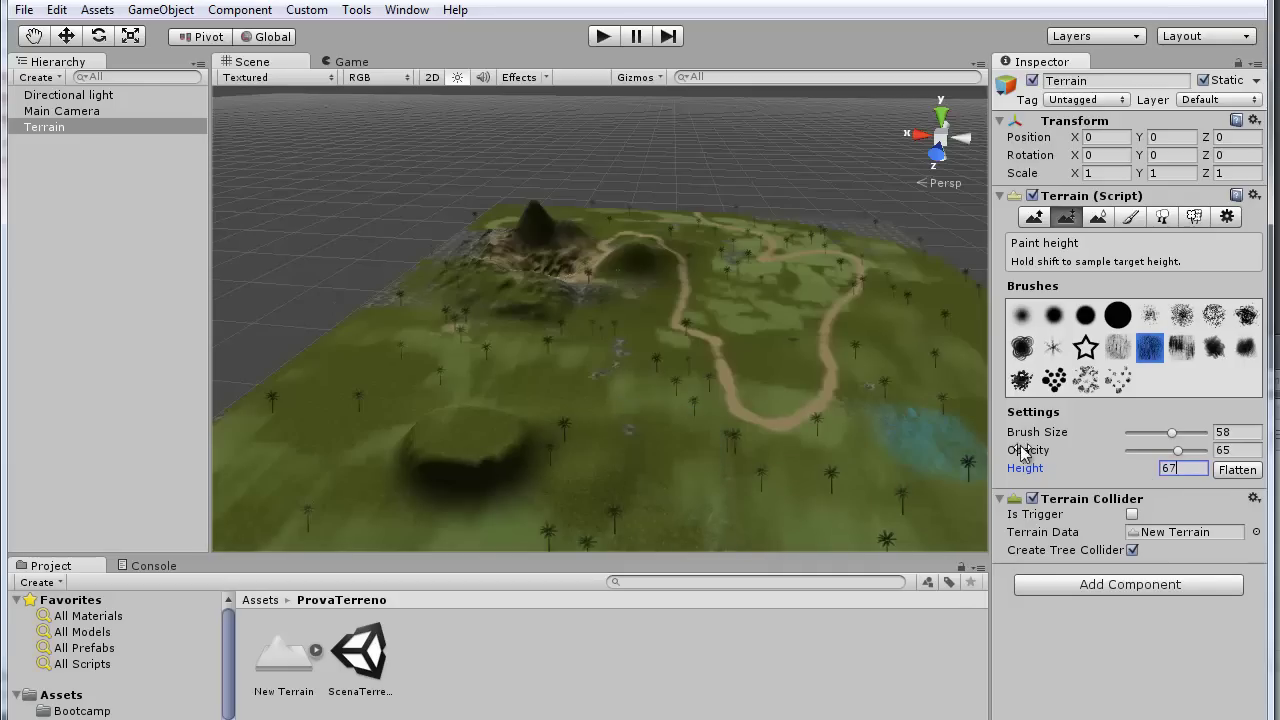
{"action": "left_click_drag", "start_coordinate": [1173, 434], "coordinate": [1139, 434]}
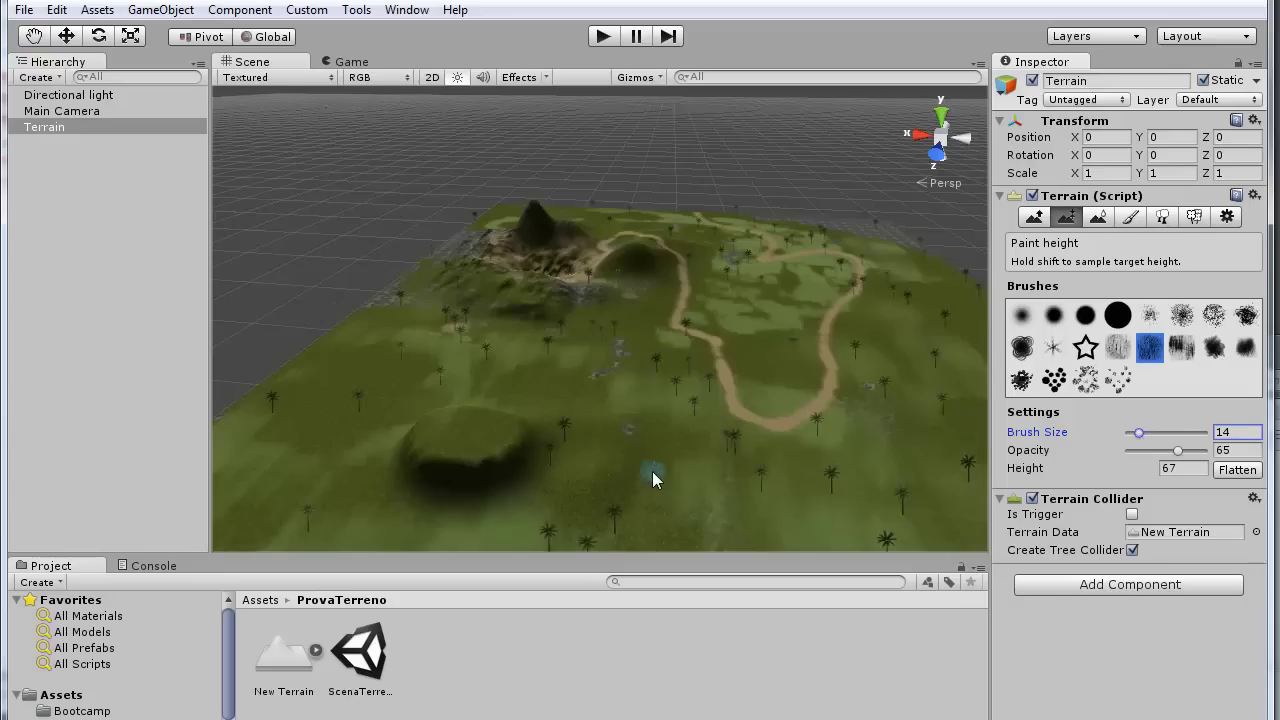
{"action": "scroll", "coordinate": [657, 474], "scroll_direction": "up", "scroll_amount": 2}
{"action": "scroll", "coordinate": [659, 478], "scroll_direction": "up", "scroll_amount": 2}
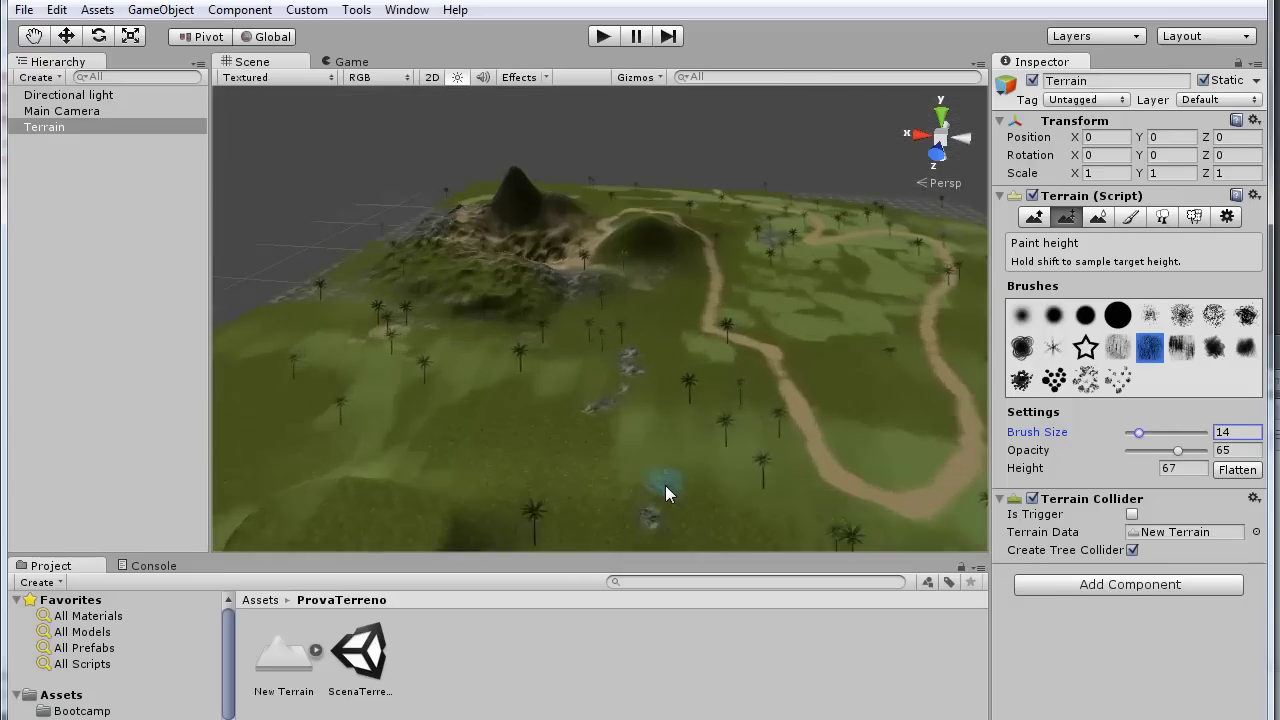
{"action": "scroll", "coordinate": [665, 485], "scroll_direction": "up", "scroll_amount": 2}
{"action": "scroll", "coordinate": [666, 486], "scroll_direction": "up", "scroll_amount": 2}
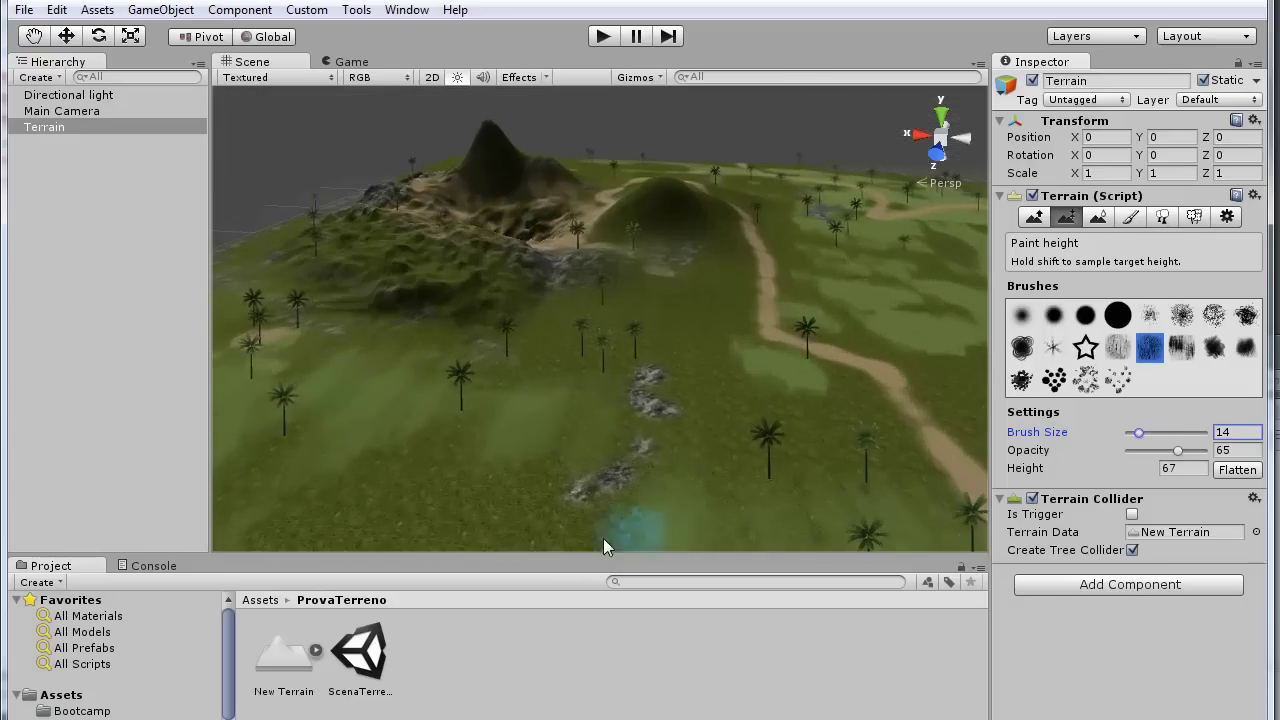
{"action": "left_click", "coordinate": [501, 403]}
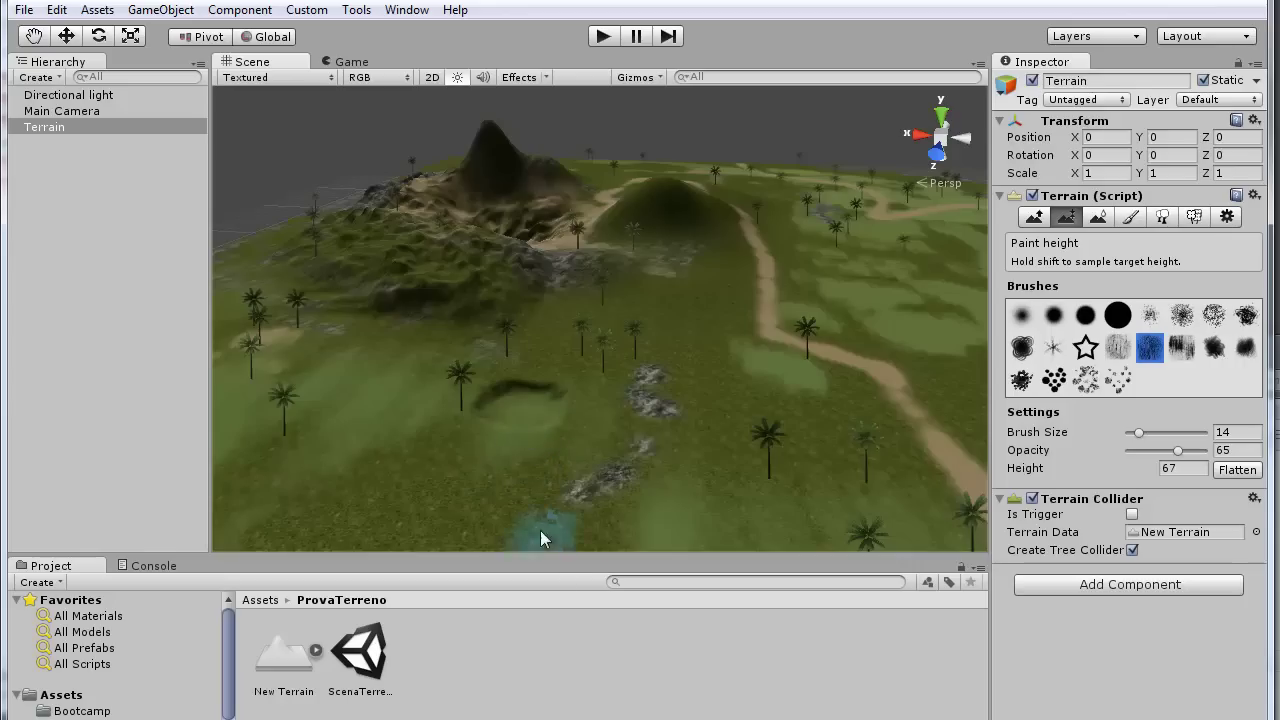
Paint the neighbouring spot at the set height to build up the raised crater ring
{"action": "left_click", "coordinate": [541, 403]}
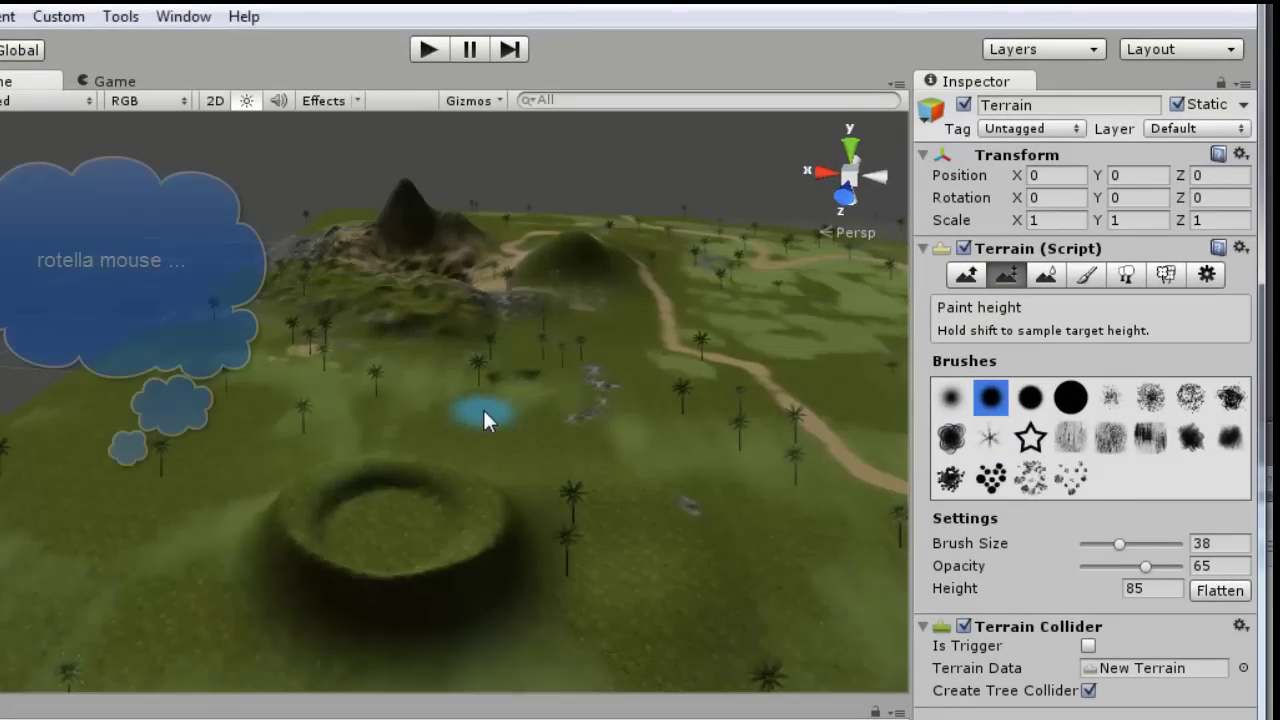
Zoom and orbit the Scene view to bring the tall mountain peak up close
{"action": "scroll", "coordinate": [484, 410], "scroll_direction": "up", "scroll_amount": 2}
{"action": "scroll", "coordinate": [484, 410], "scroll_direction": "up", "scroll_amount": 3}
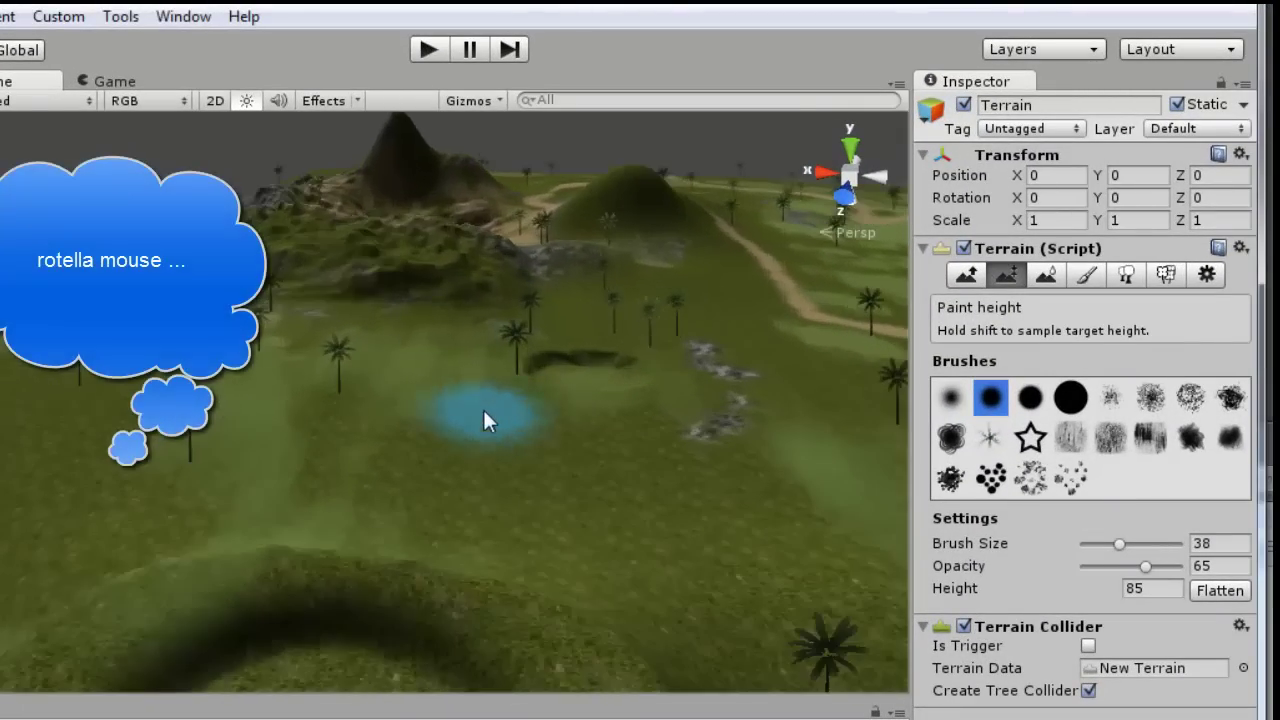
{"action": "mouse_move", "coordinate": [428, 243]}
{"action": "left_mouse_down", "text": "alt"}
{"action": "mouse_move", "coordinate": [440, 181]}
{"action": "mouse_move", "coordinate": [449, 262]}
{"action": "left_mouse_up", "text": "alt"}
{"action": "scroll", "coordinate": [449, 262], "scroll_direction": "up", "scroll_amount": 3}
{"action": "scroll", "coordinate": [448, 251], "scroll_direction": "up", "scroll_amount": 3}
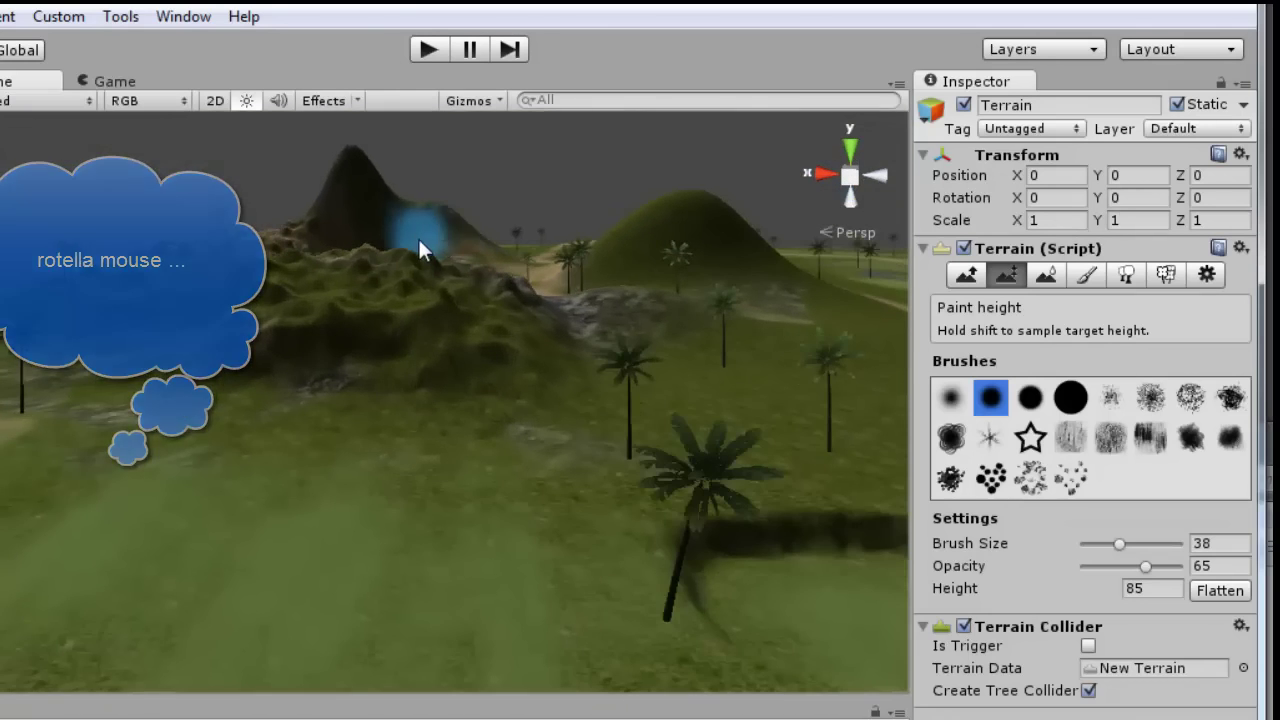
{"action": "scroll", "coordinate": [409, 240], "scroll_direction": "down", "scroll_amount": 3}
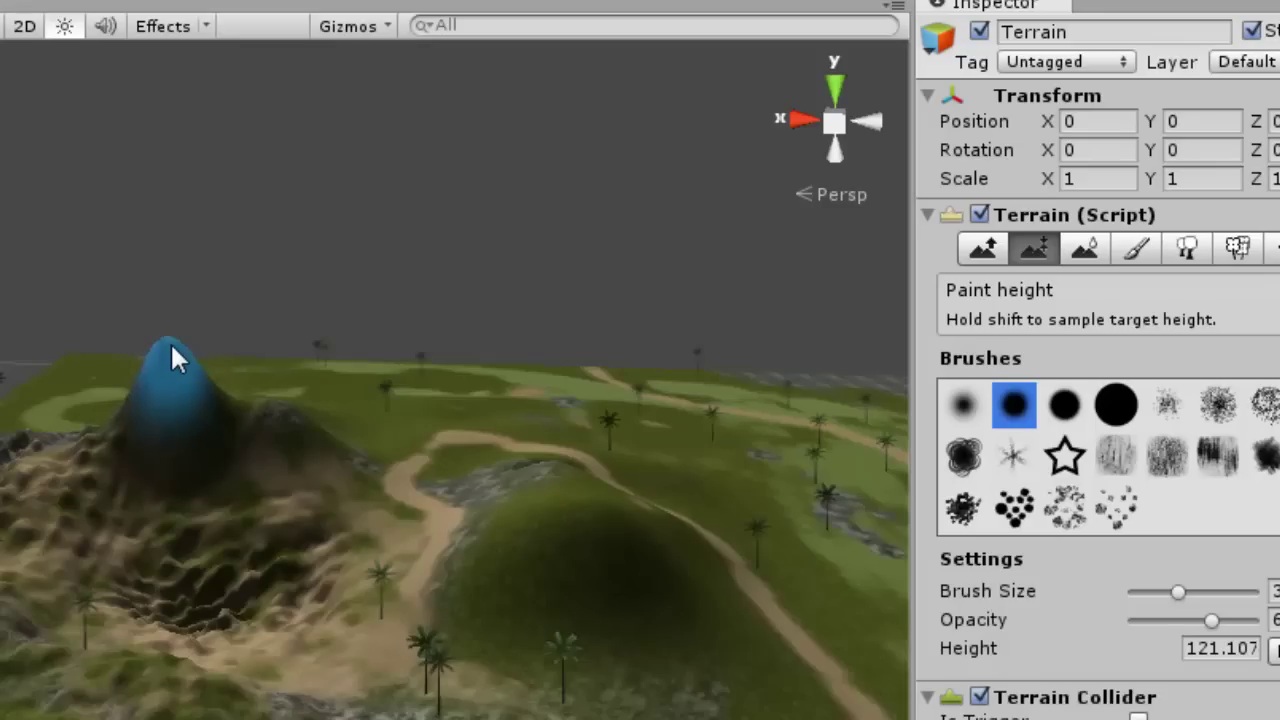
Flatten the mountain summit into a level plateau at height 121.107
{"action": "left_click_drag", "start_coordinate": [172, 347], "coordinate": [179, 352]}
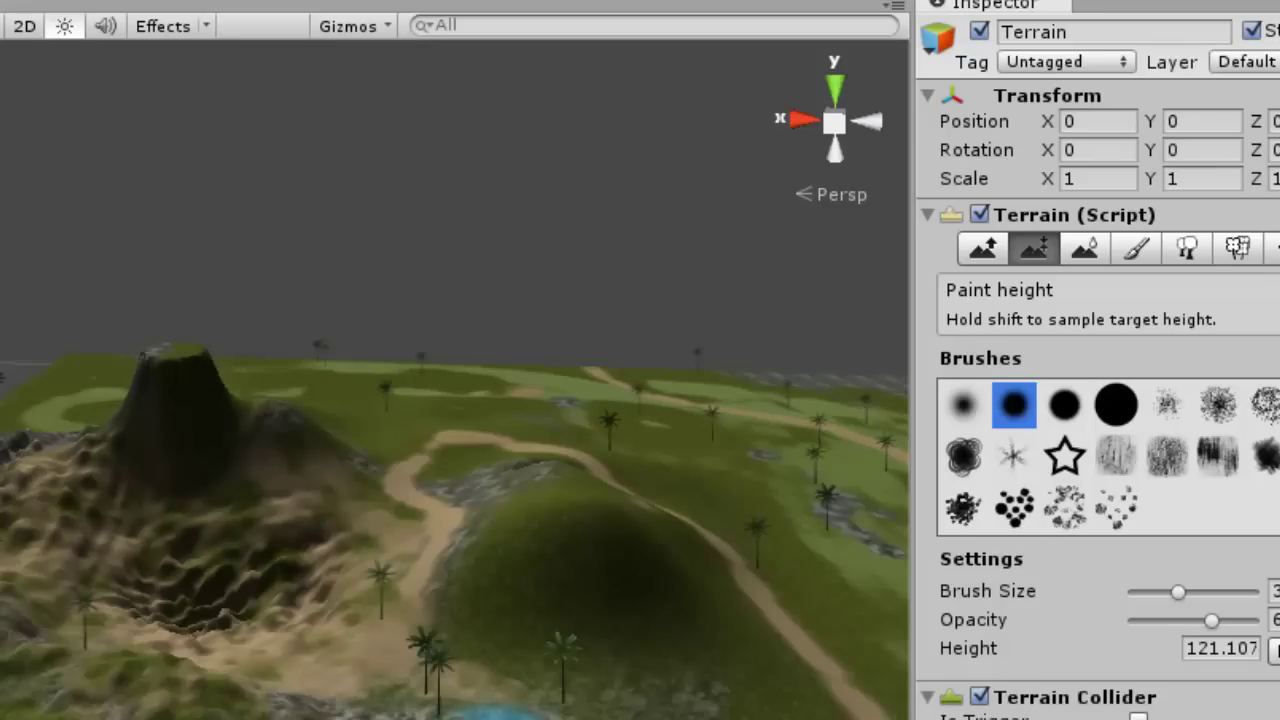
{"action": "mouse_move", "coordinate": [380, 410]}
{"action": "middle_mouse_down"}
{"action": "mouse_move", "coordinate": [387, 647]}
{"action": "mouse_move", "coordinate": [386, 474]}
{"action": "middle_mouse_up"}
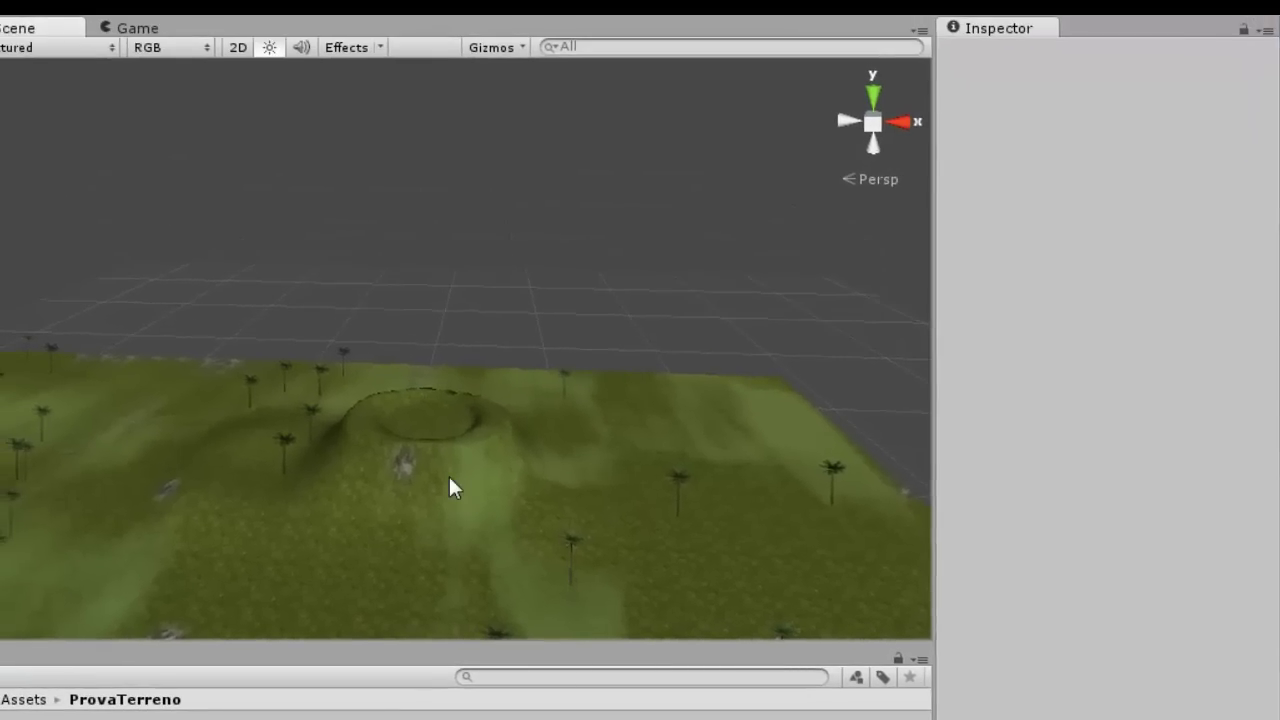
Select the Terrain, choose Paint Height, and change the target height to 70
{"action": "left_click", "coordinate": [449, 478]}
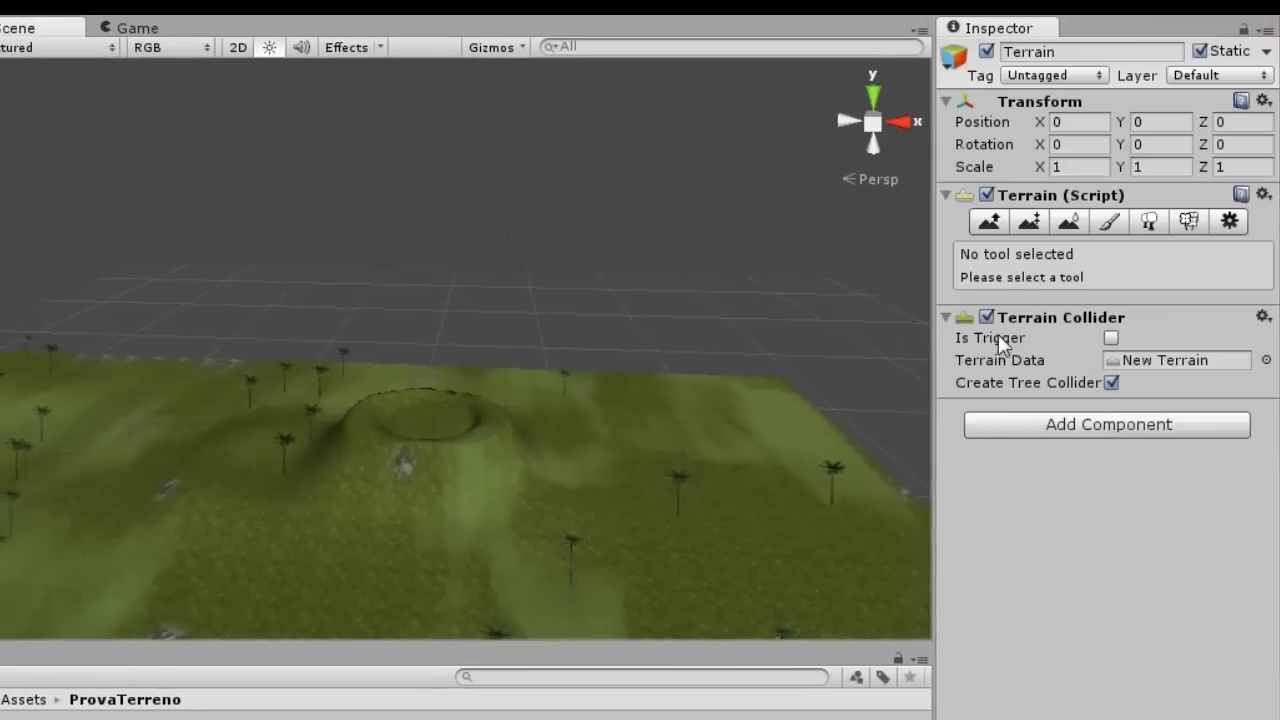
{"action": "left_click", "coordinate": [1033, 224]}
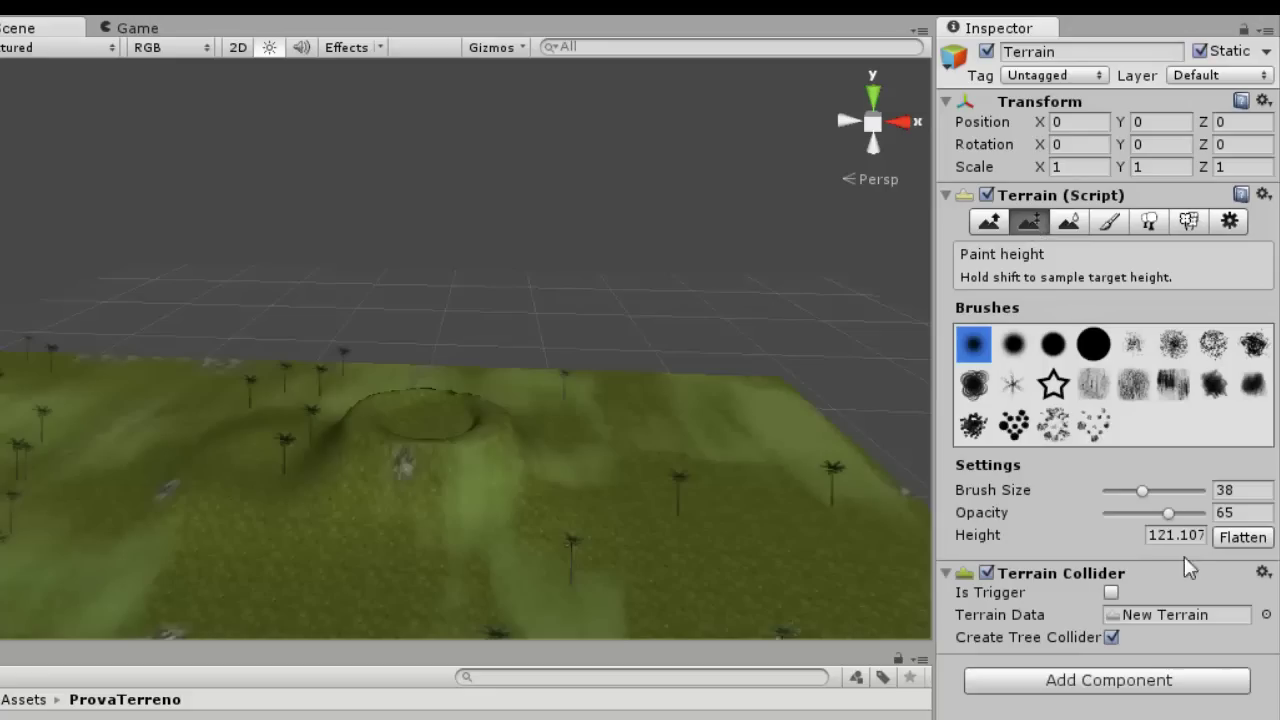
{"action": "left_click", "coordinate": [1149, 537]}
{"action": "left_click_drag", "start_coordinate": [1149, 541], "coordinate": [1190, 538]}
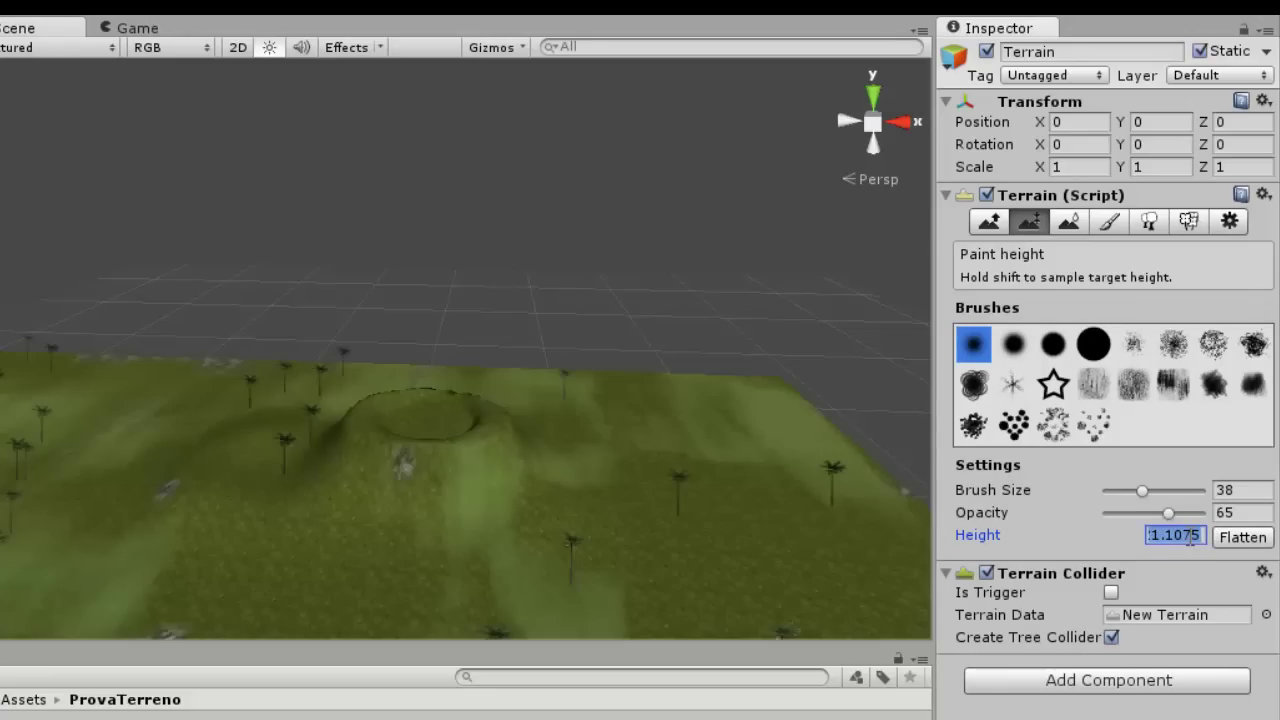
{"action": "type", "text": "70"}
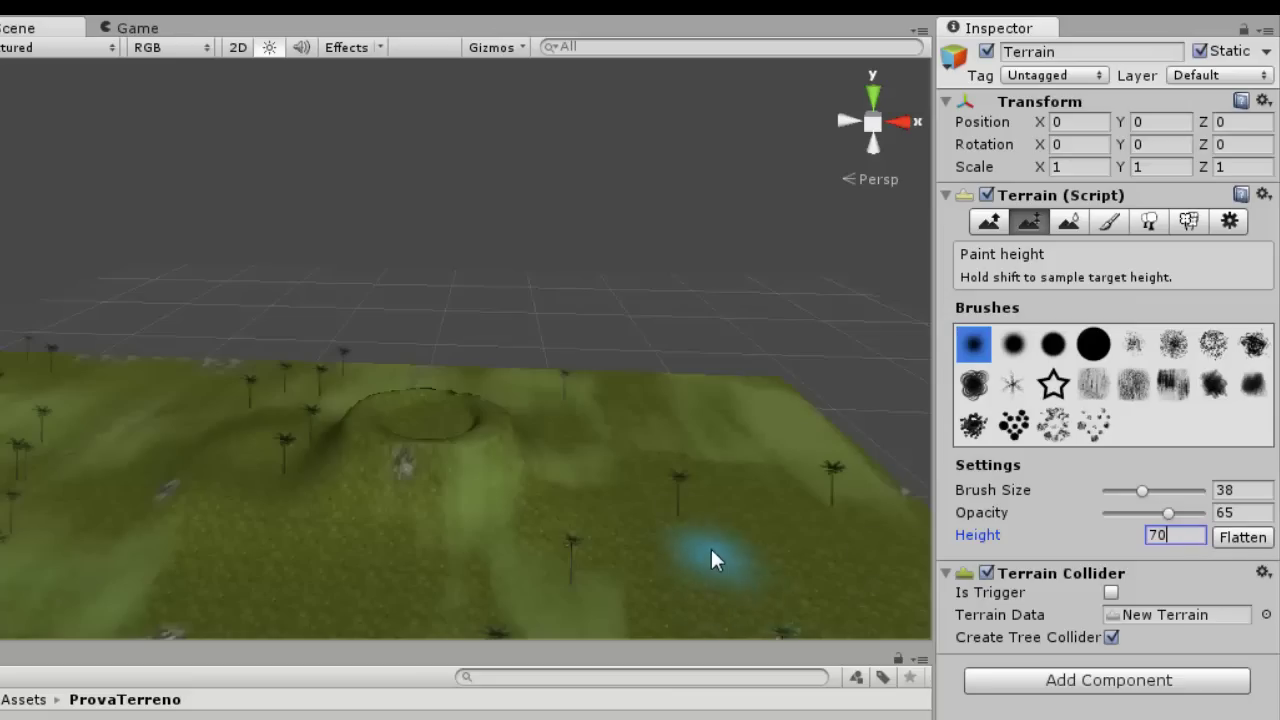
Switch the Scene view to a top-down view of the terrain
{"action": "left_click", "coordinate": [873, 92]}
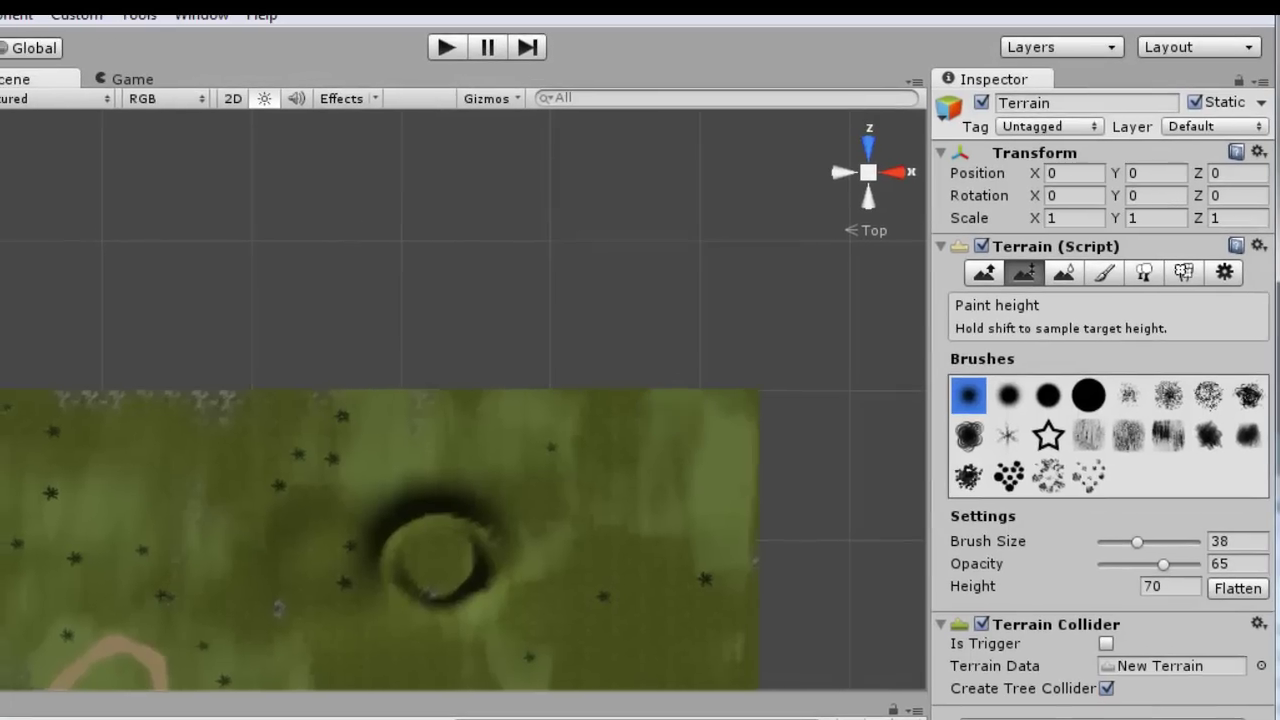
Leave the terrain tool and tilt the view back to a perspective of the crater
{"action": "key", "text": "w"}
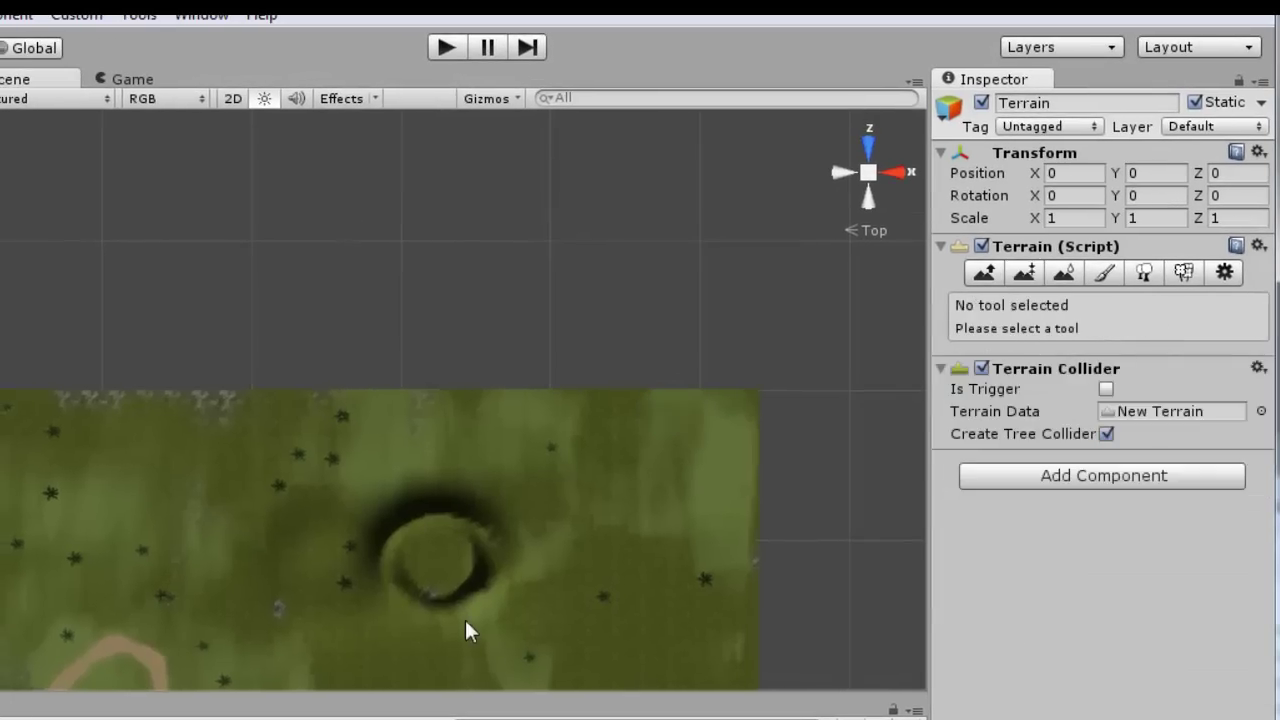
{"action": "middle_click_drag", "start_coordinate": [465, 630], "coordinate": [403, 434]}
{"action": "mouse_move", "coordinate": [486, 563]}
{"action": "left_mouse_down", "text": "alt"}
{"action": "mouse_move", "coordinate": [494, 423]}
{"action": "mouse_move", "coordinate": [451, 123]}
{"action": "left_mouse_up", "text": "alt"}
{"action": "mouse_move", "coordinate": [380, 466]}
{"action": "middle_mouse_down"}
{"action": "mouse_move", "coordinate": [458, 240]}
{"action": "mouse_move", "coordinate": [285, 248]}
{"action": "middle_mouse_up"}
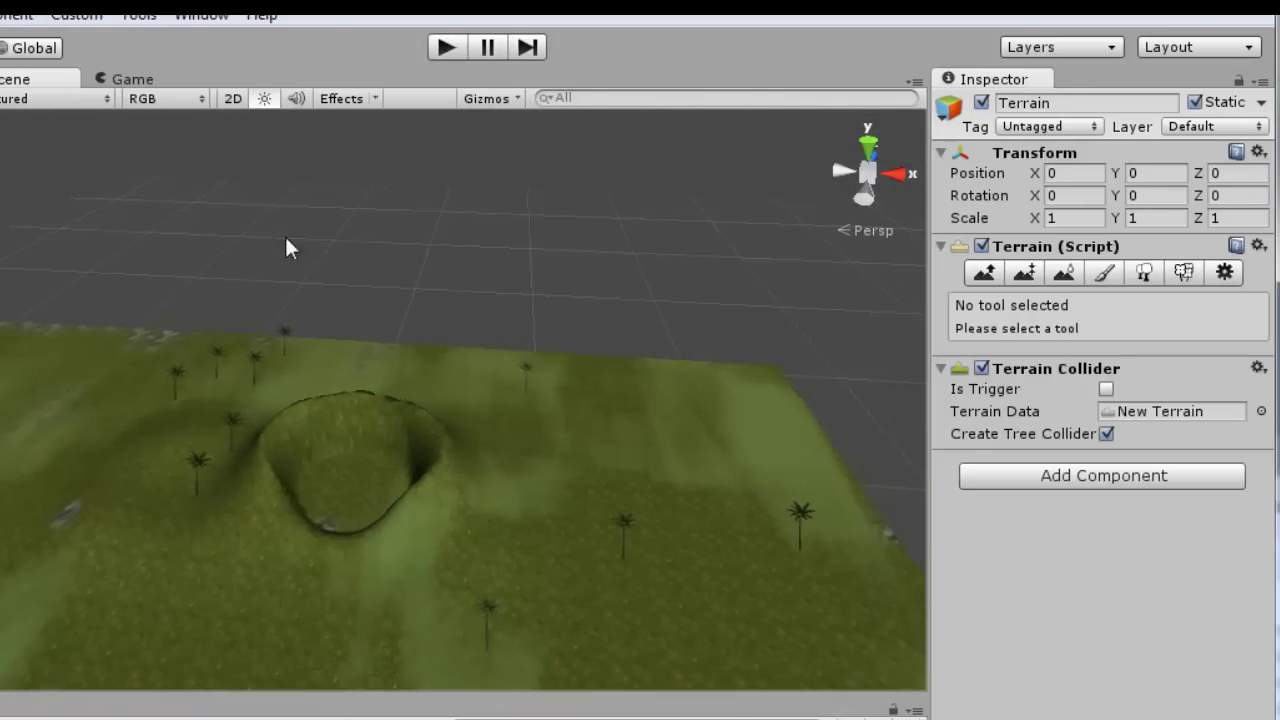